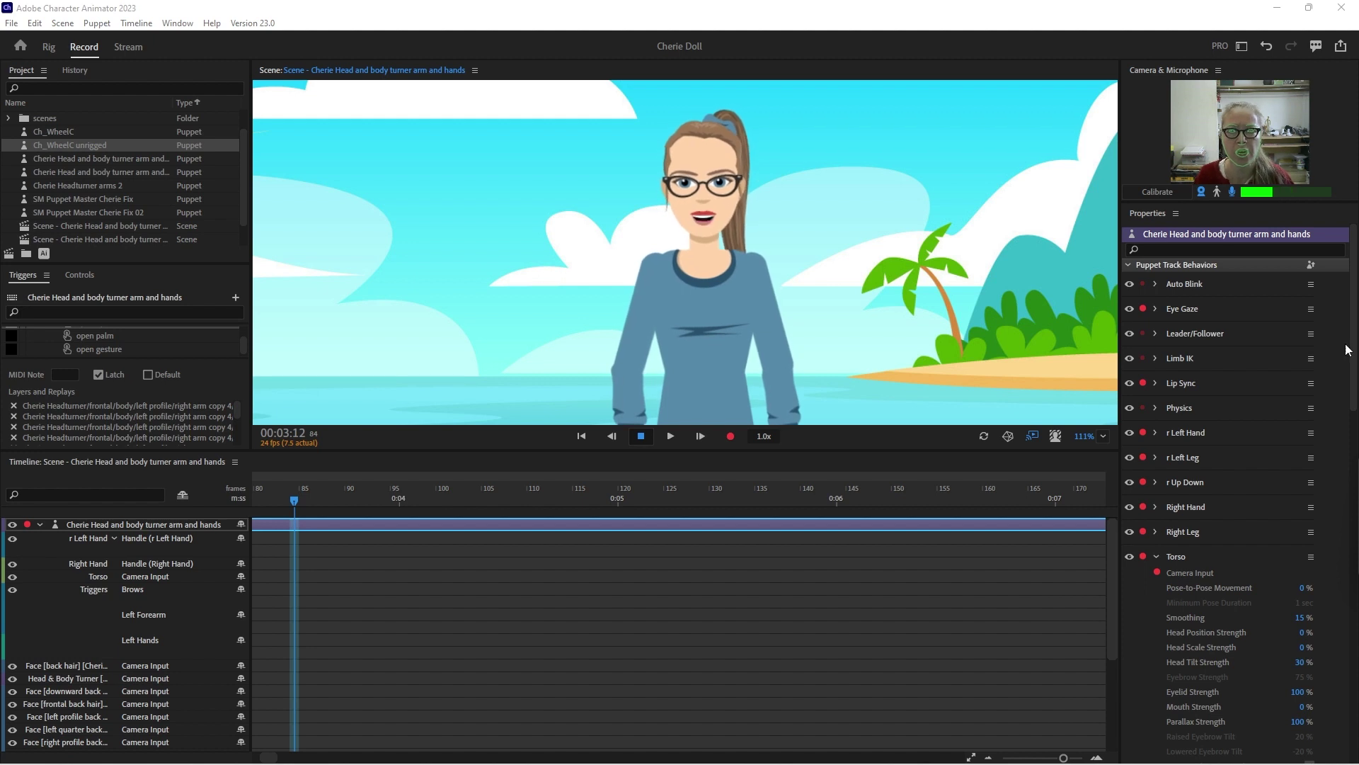
# Open the Ch_WheelC unrigged puppet from the Project panel into the Rig workspace
pyautogui.doubleClick(106, 144)
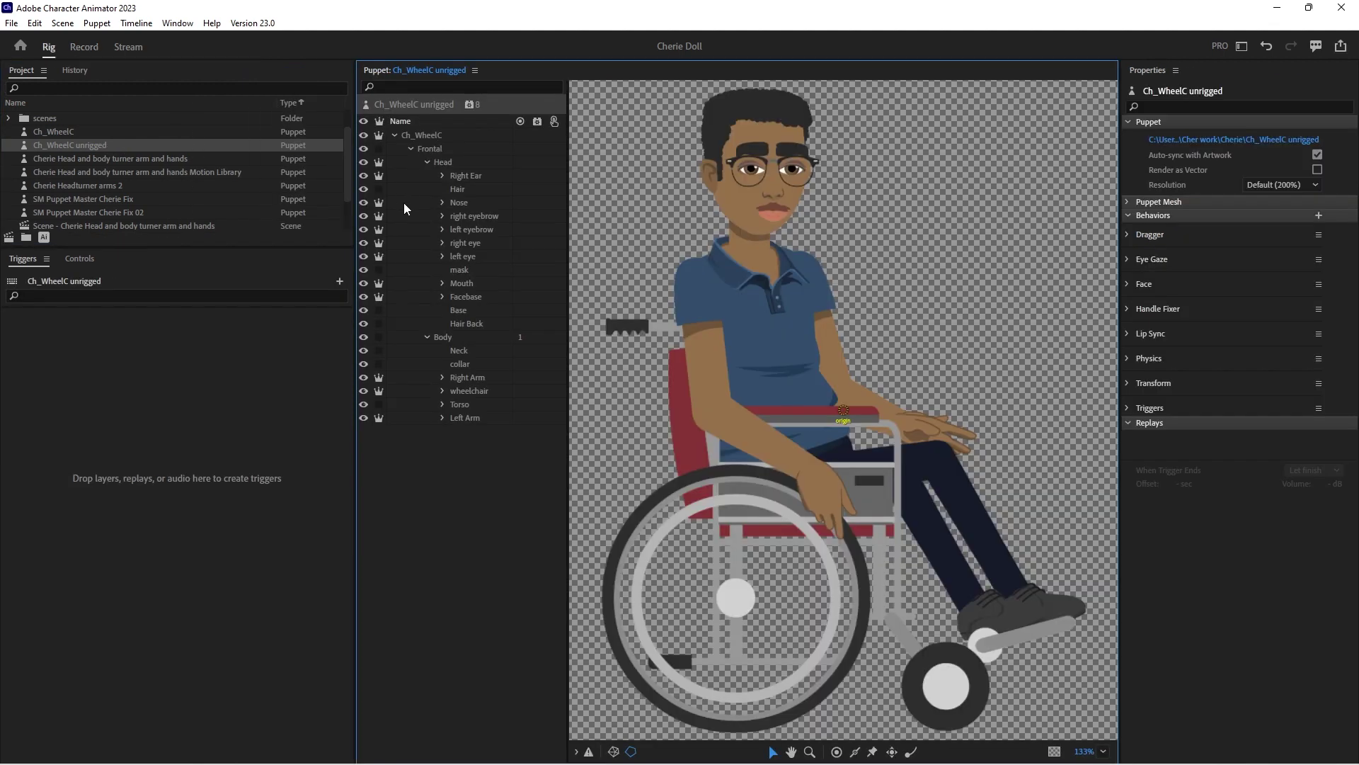
# Open Ch_WheelC unrigged.ai in Illustrator and collapse its +Head and Body layer groups
pyautogui.click(43, 238)
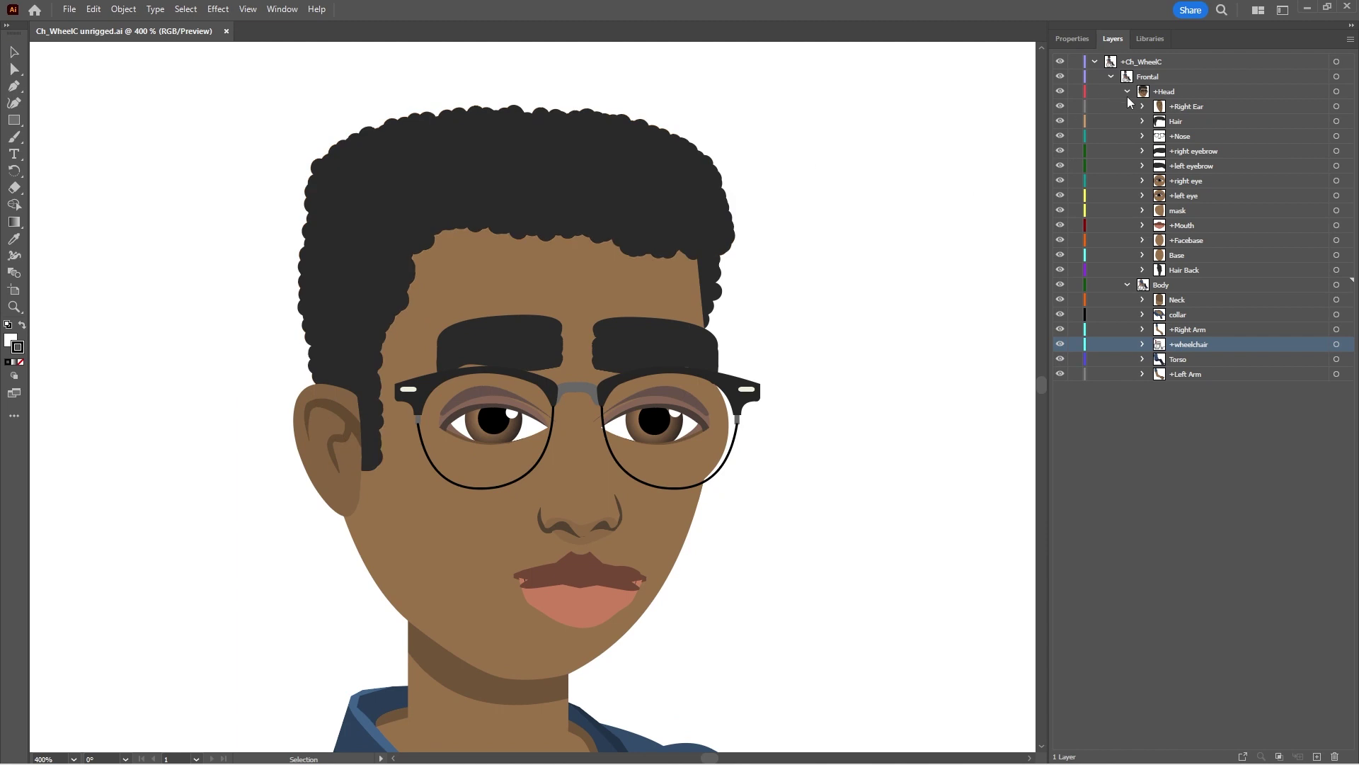
pyautogui.click(1127, 93)
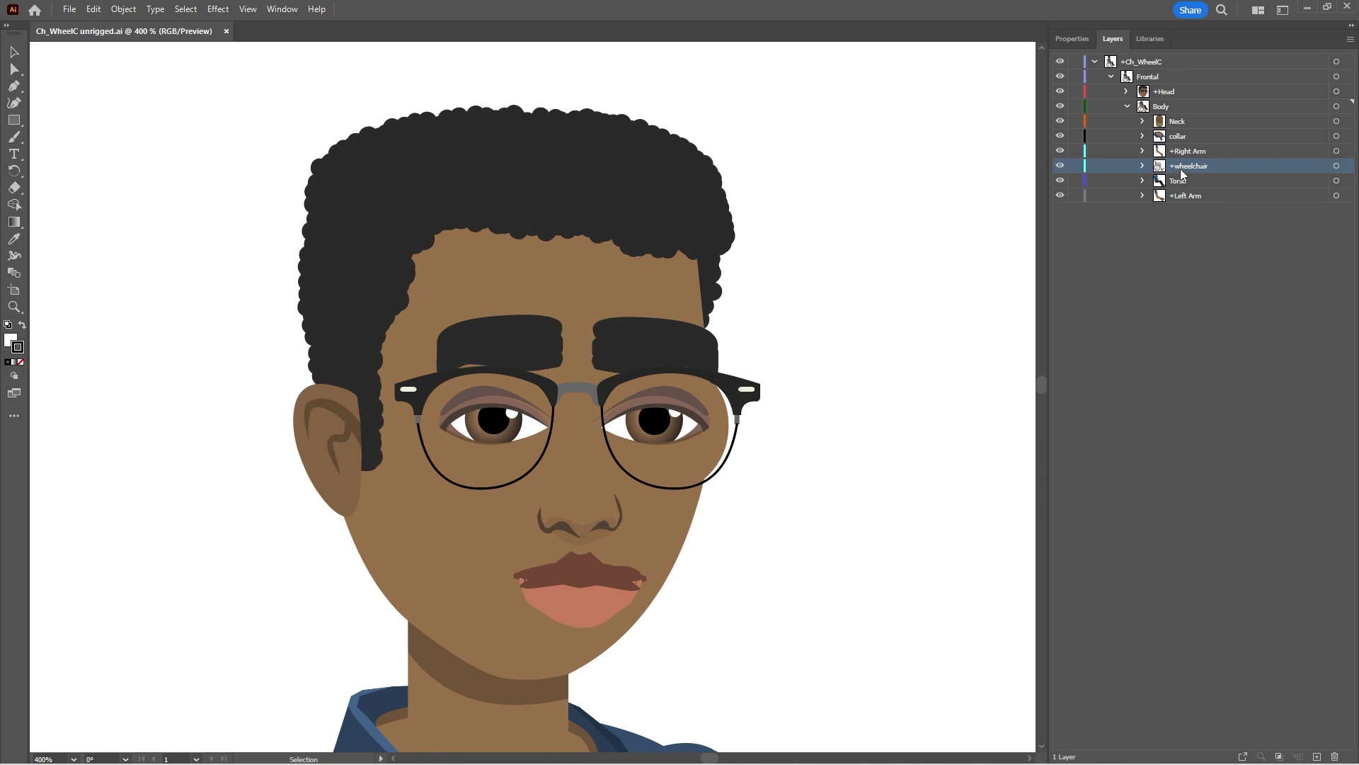
pyautogui.click(1128, 106)
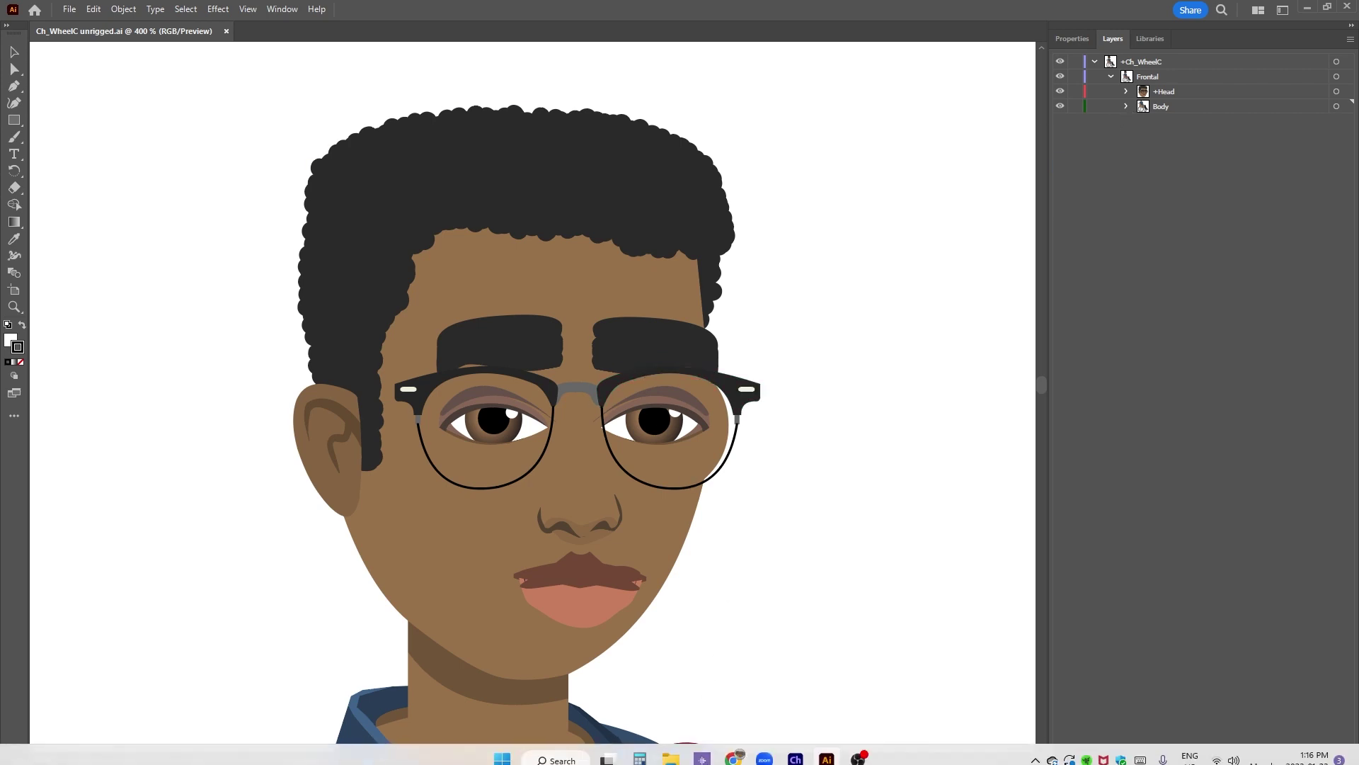
# Back in Character Animator, rename the Face behavior to Torso
pyautogui.click(795, 748)
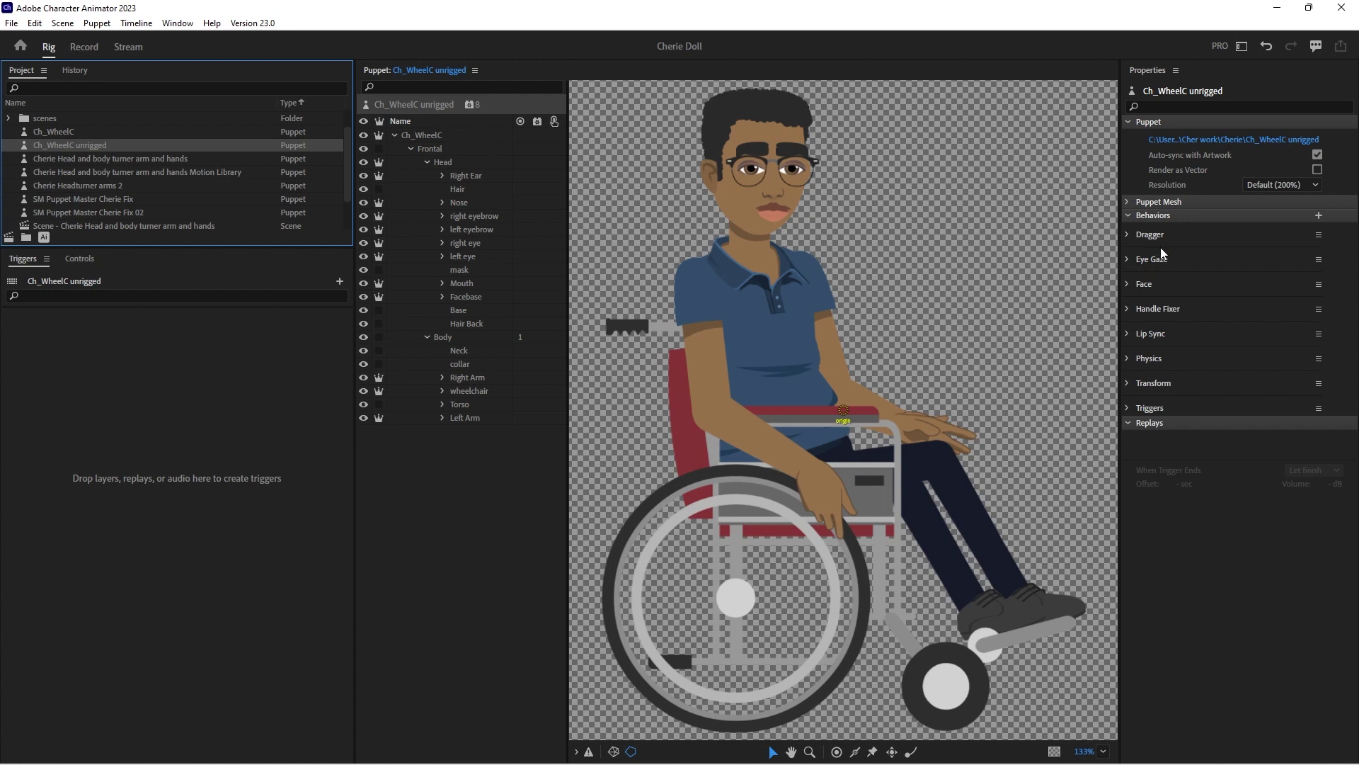
pyautogui.click(1318, 283)
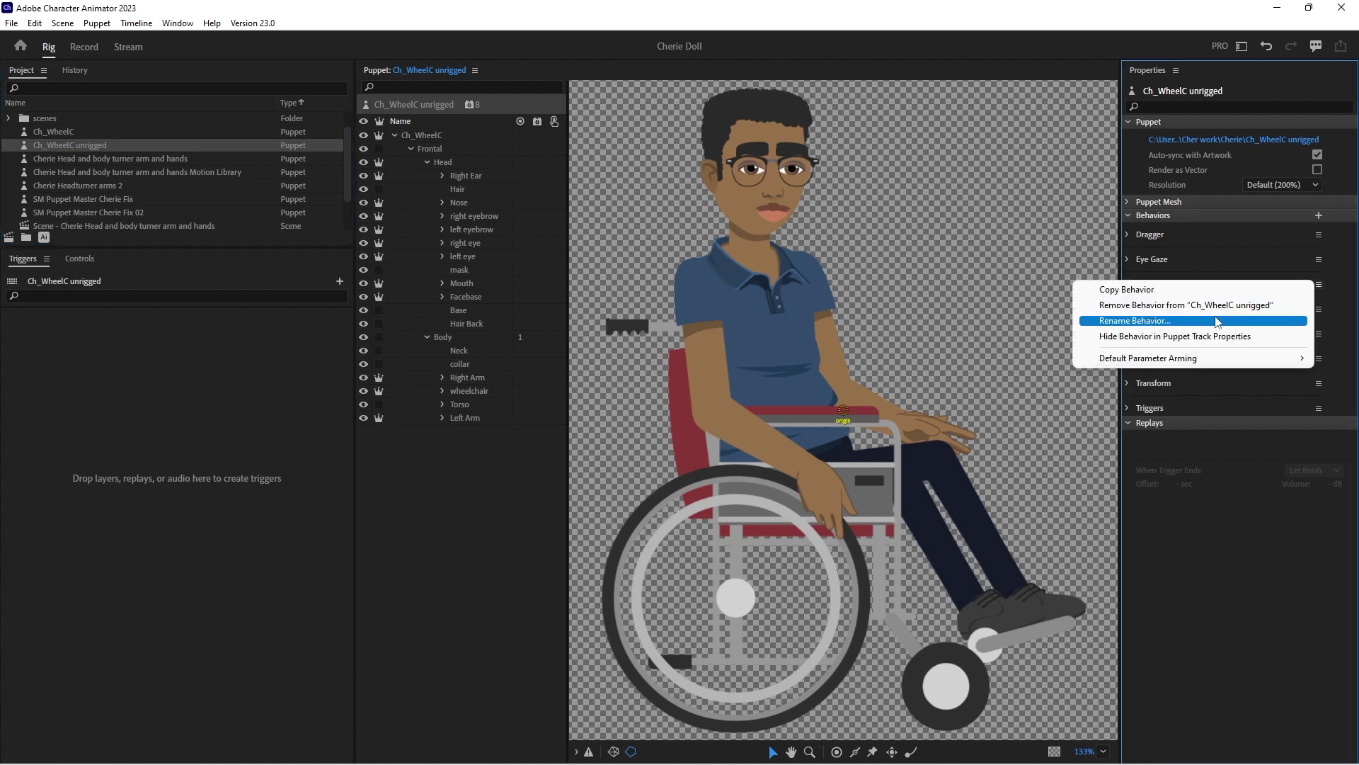
pyautogui.click(1218, 322)
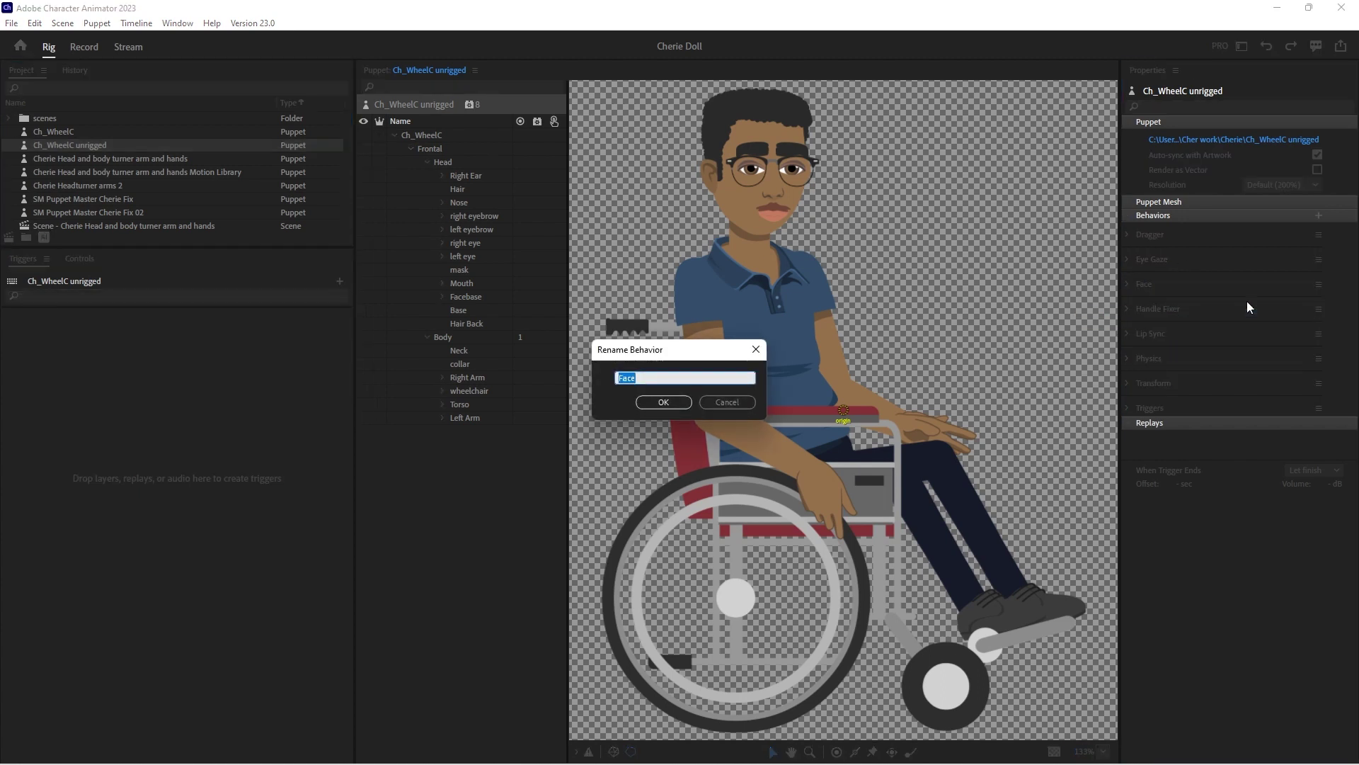
pyautogui.write('Torso')
pyautogui.press('Return')
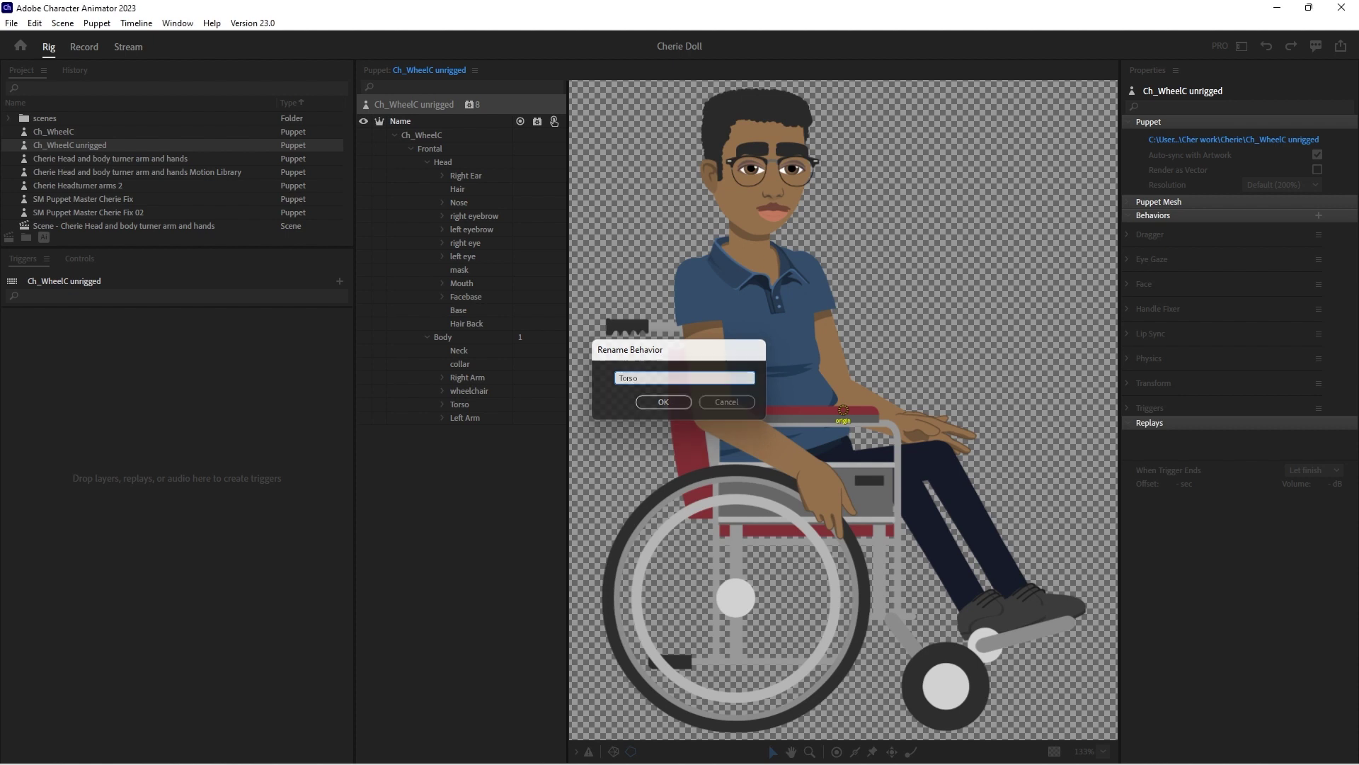
# Rename the Dragger behavior to Right Hand
pyautogui.click(1319, 235)
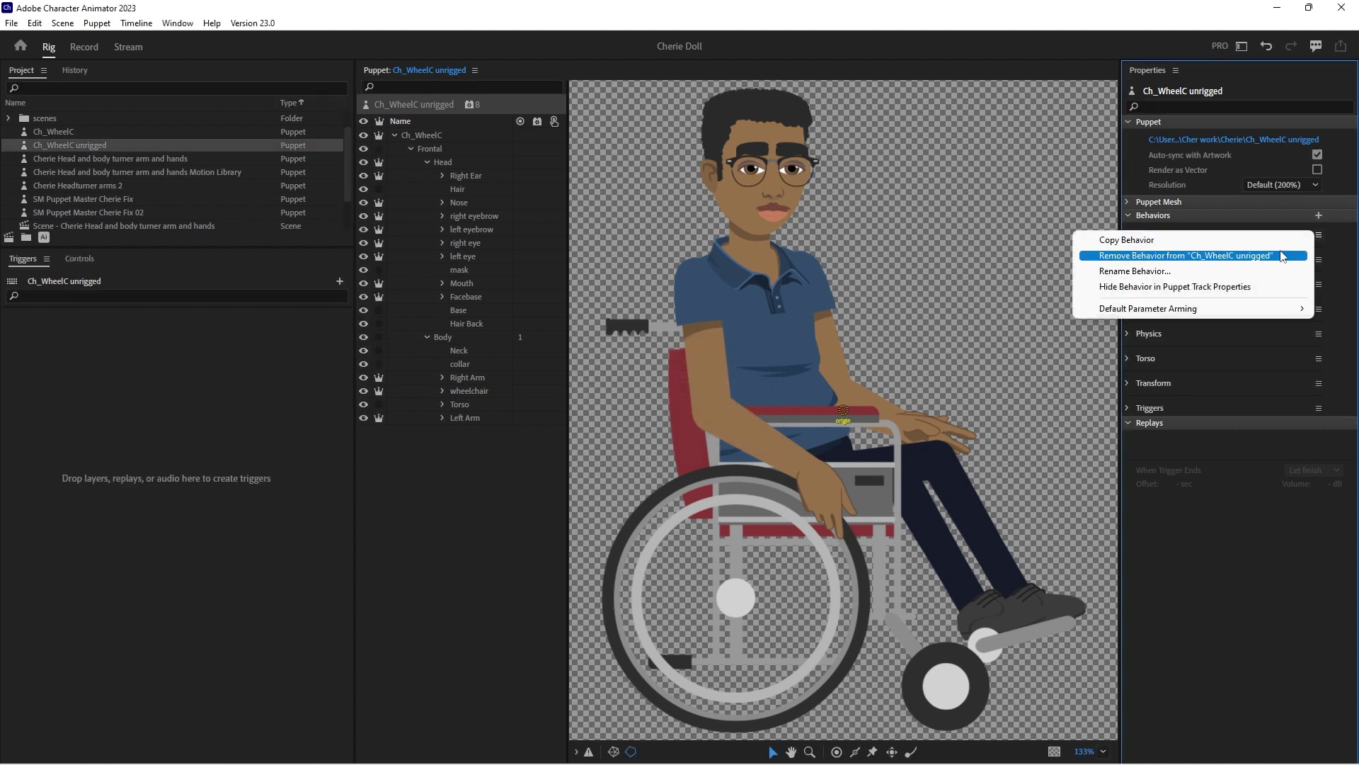
pyautogui.click(1227, 270)
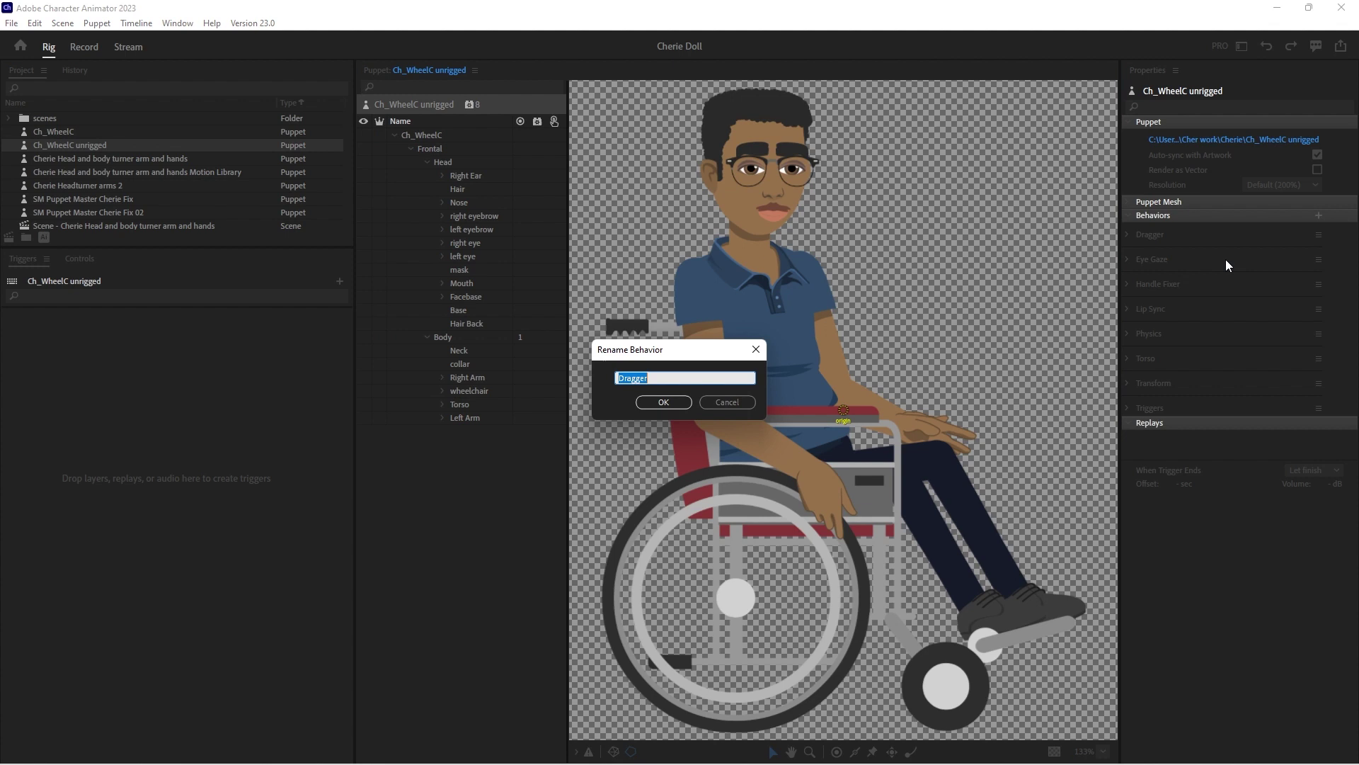
pyautogui.write('Right Hand')
pyautogui.press('Return')
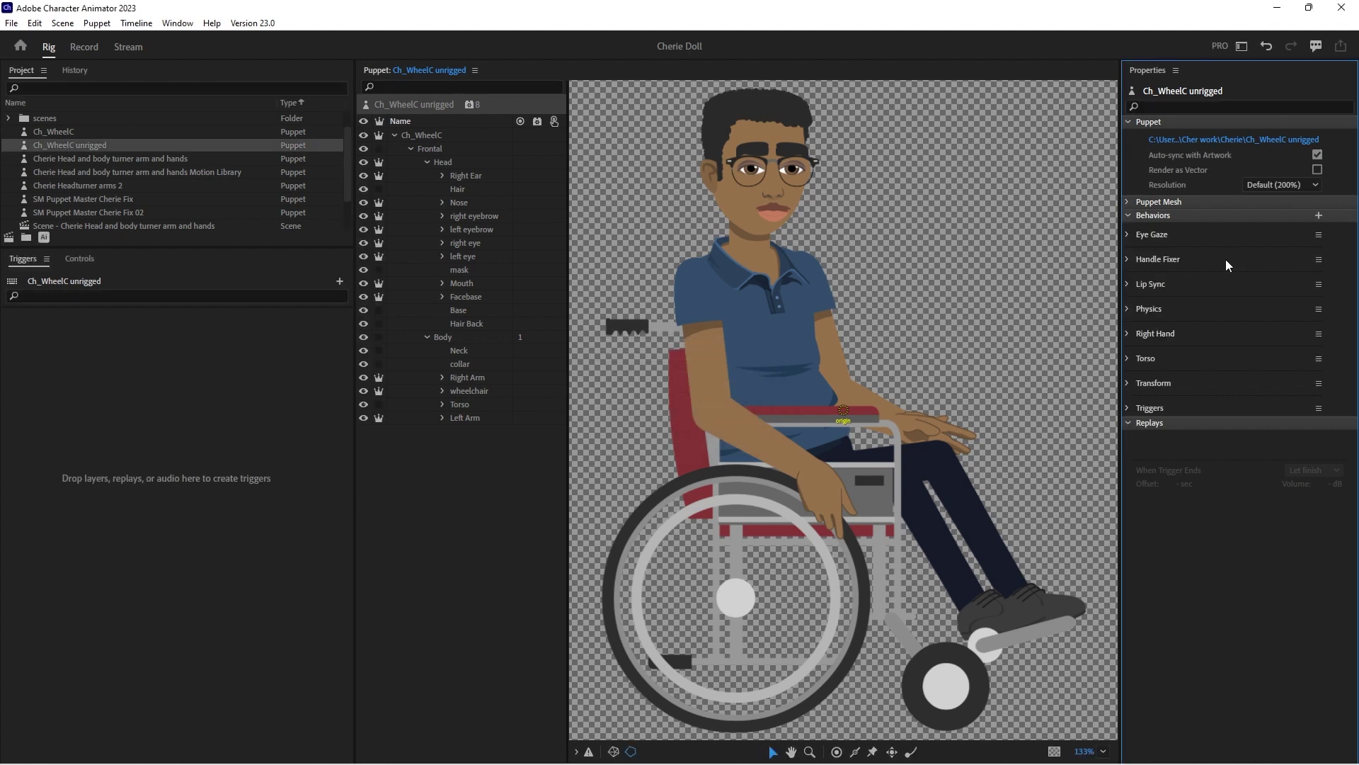
# Add another Dragger behavior, rename it 'r Left Hand', and collapse its settings
pyautogui.click(468, 105)
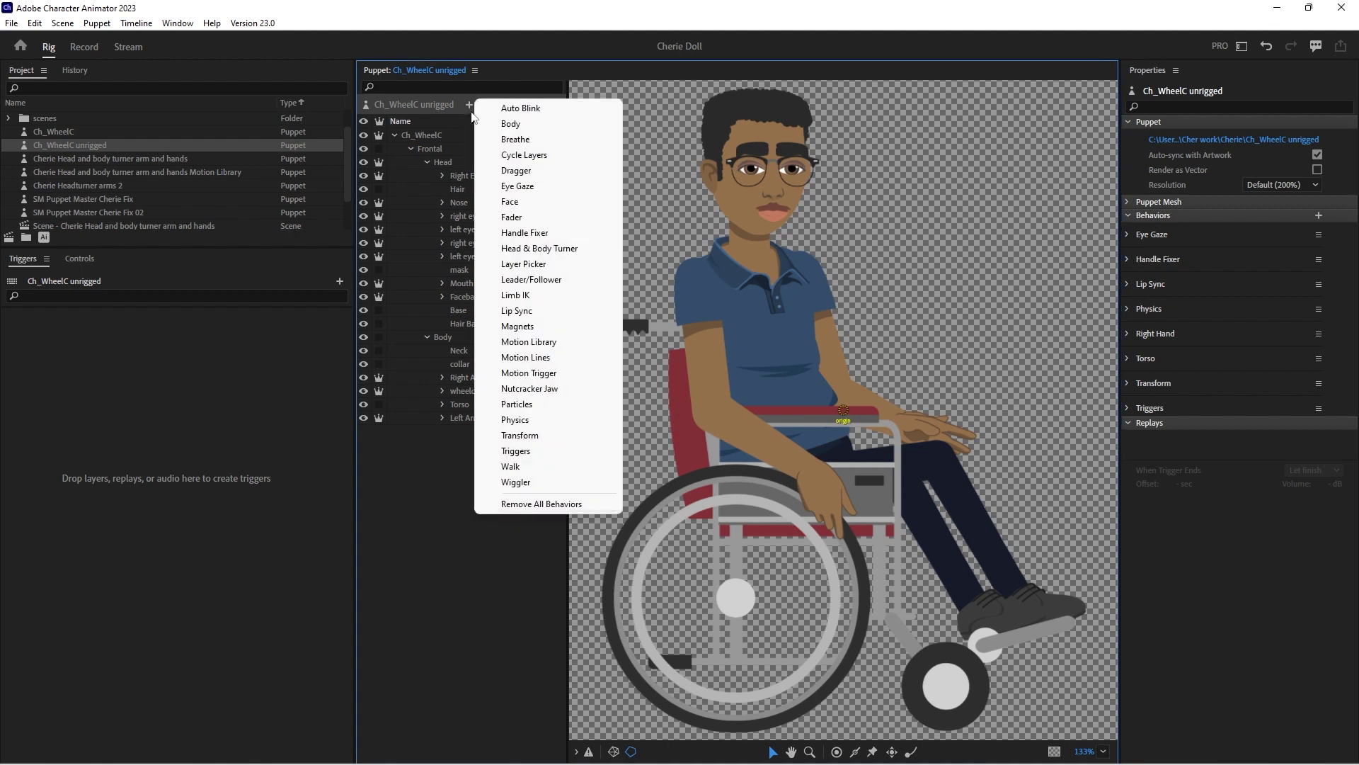
pyautogui.click(496, 171)
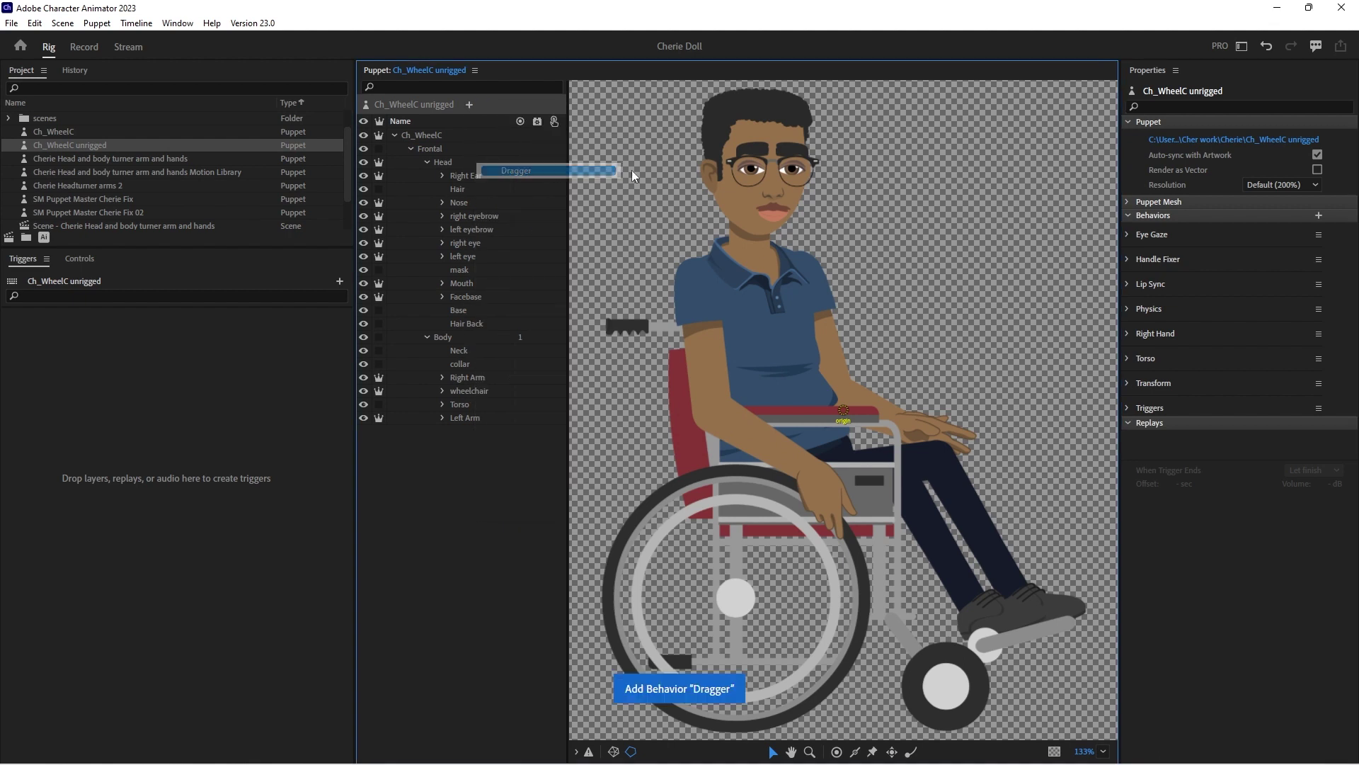
pyautogui.click(1321, 239)
pyautogui.click(1248, 269)
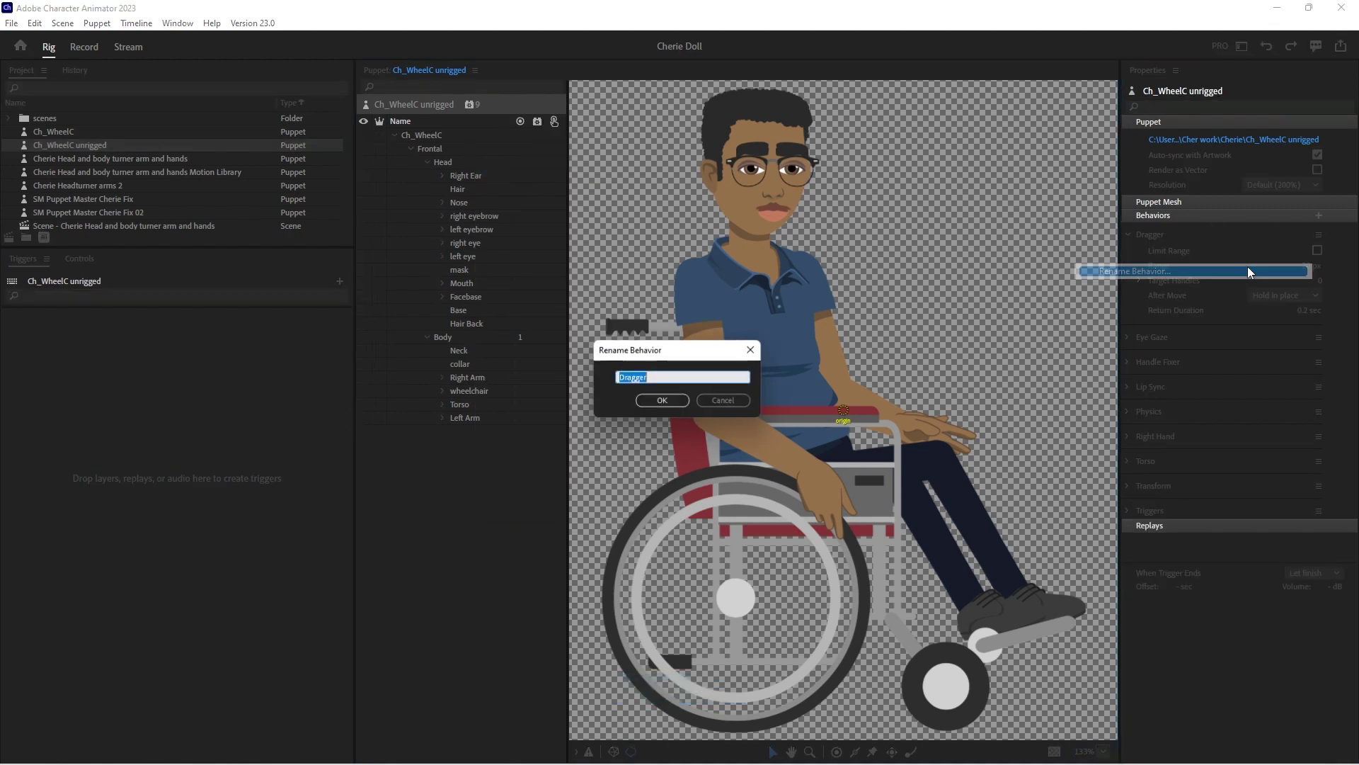
pyautogui.write('r Left')
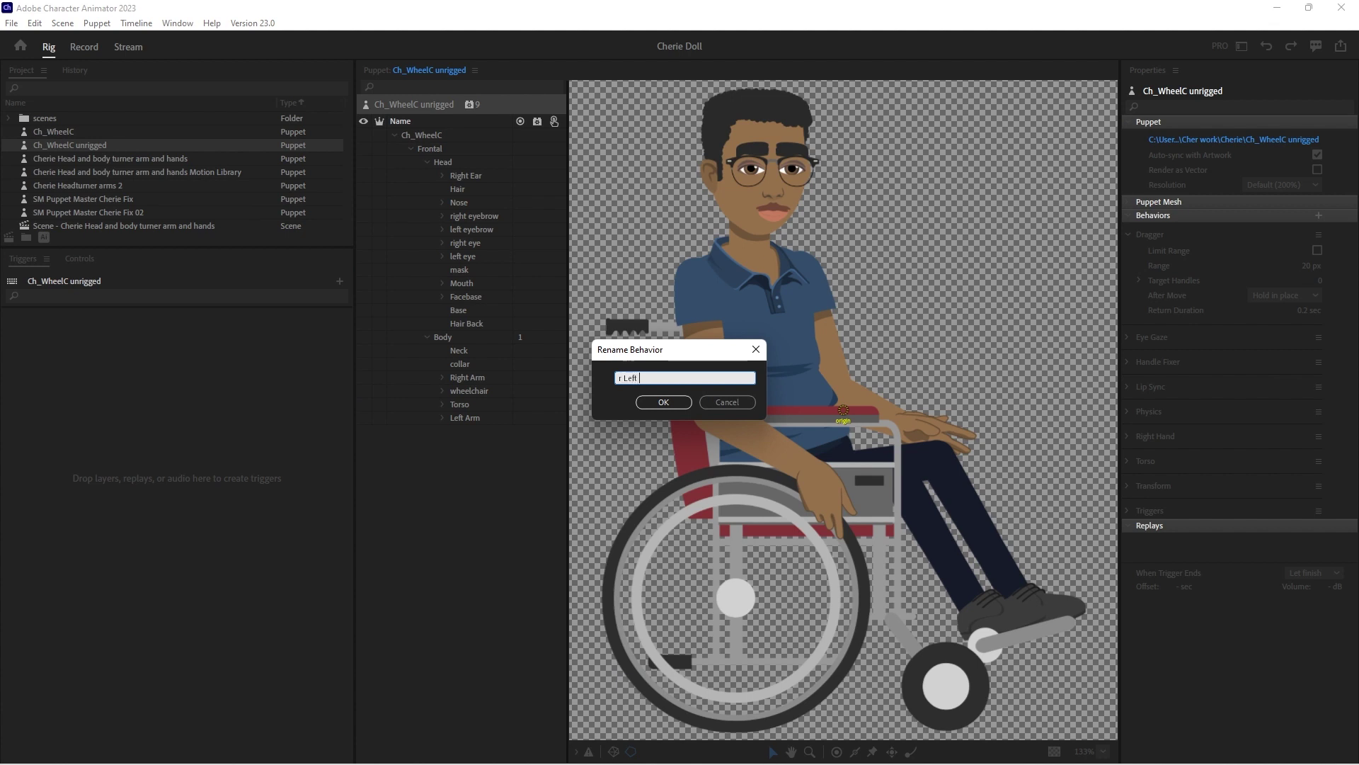
pyautogui.write(' Hand')
pyautogui.press('Return')
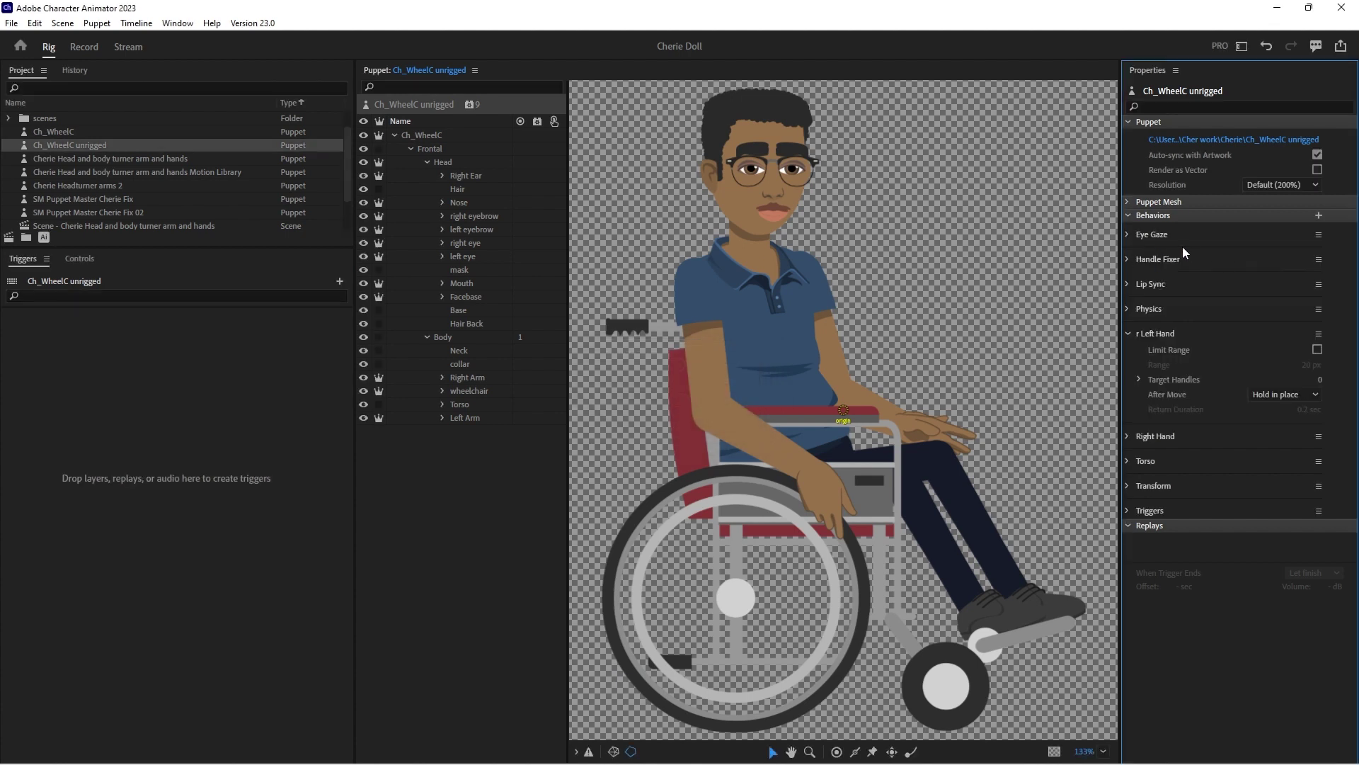
pyautogui.click(1129, 334)
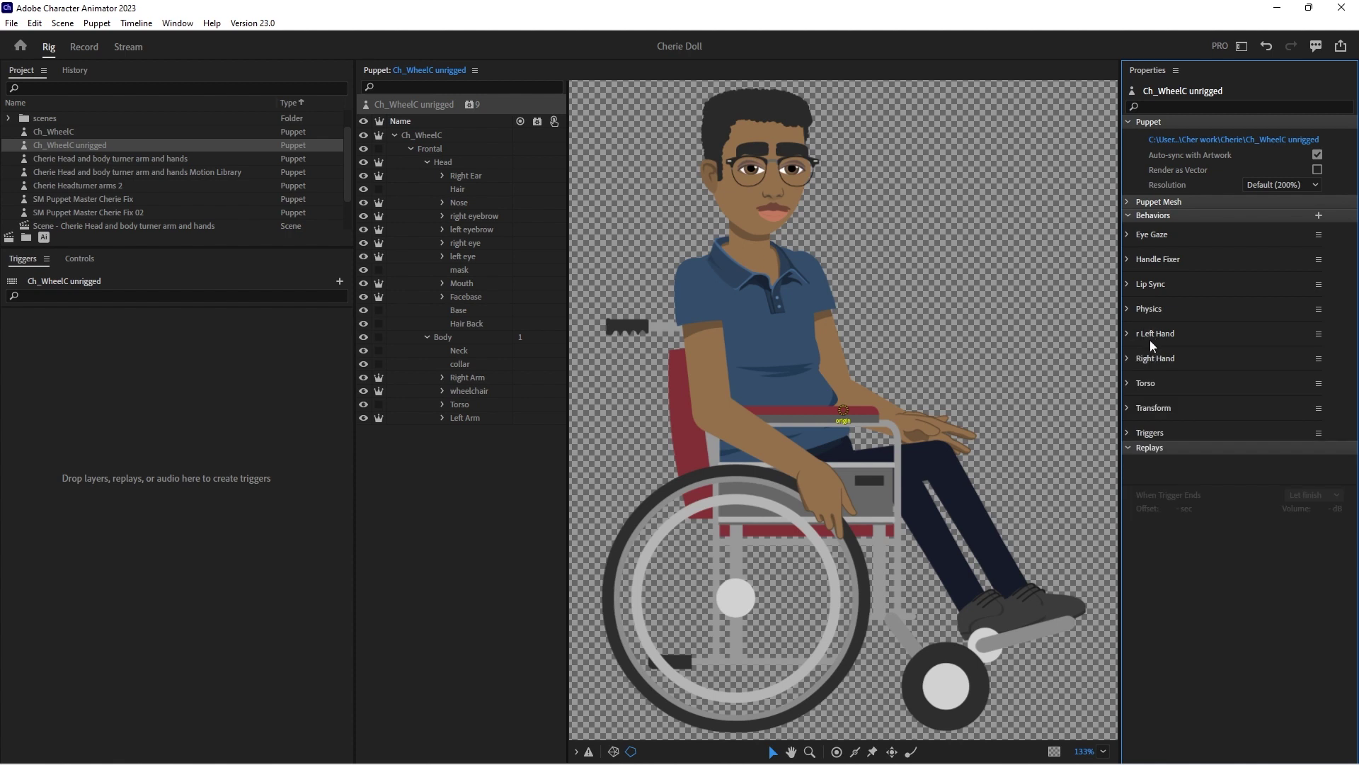
# Add Auto Blink and Limb IK behaviors to the puppet, with Limb IK applied to Arms
pyautogui.click(471, 107)
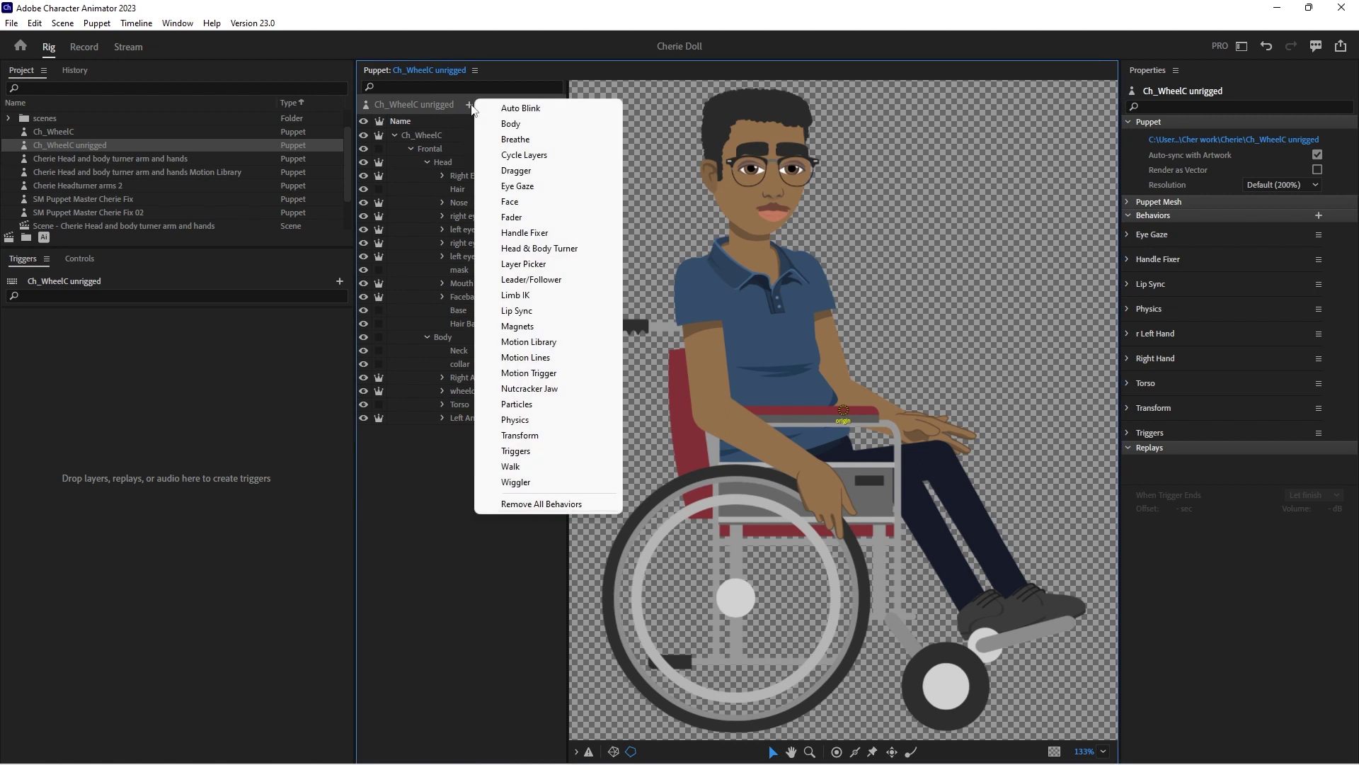
pyautogui.click(507, 108)
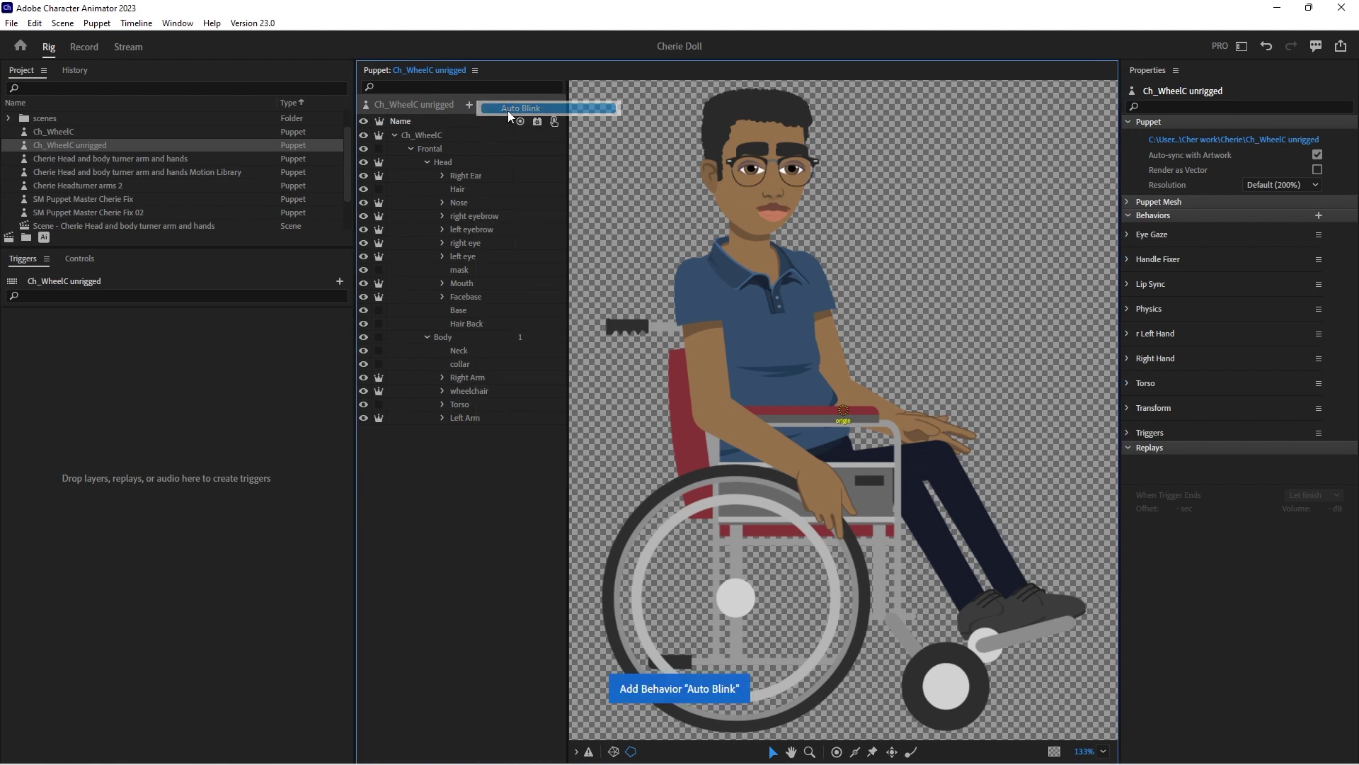
pyautogui.click(471, 106)
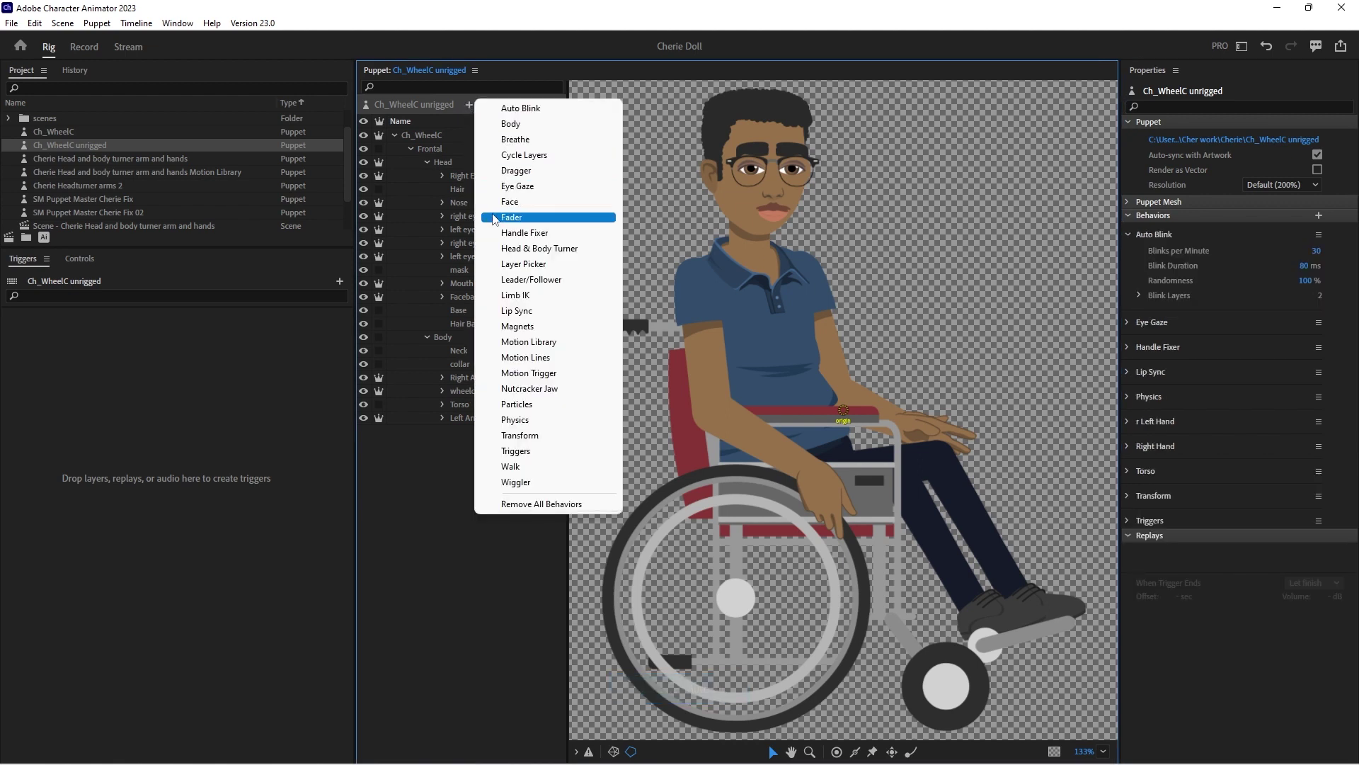
pyautogui.click(504, 295)
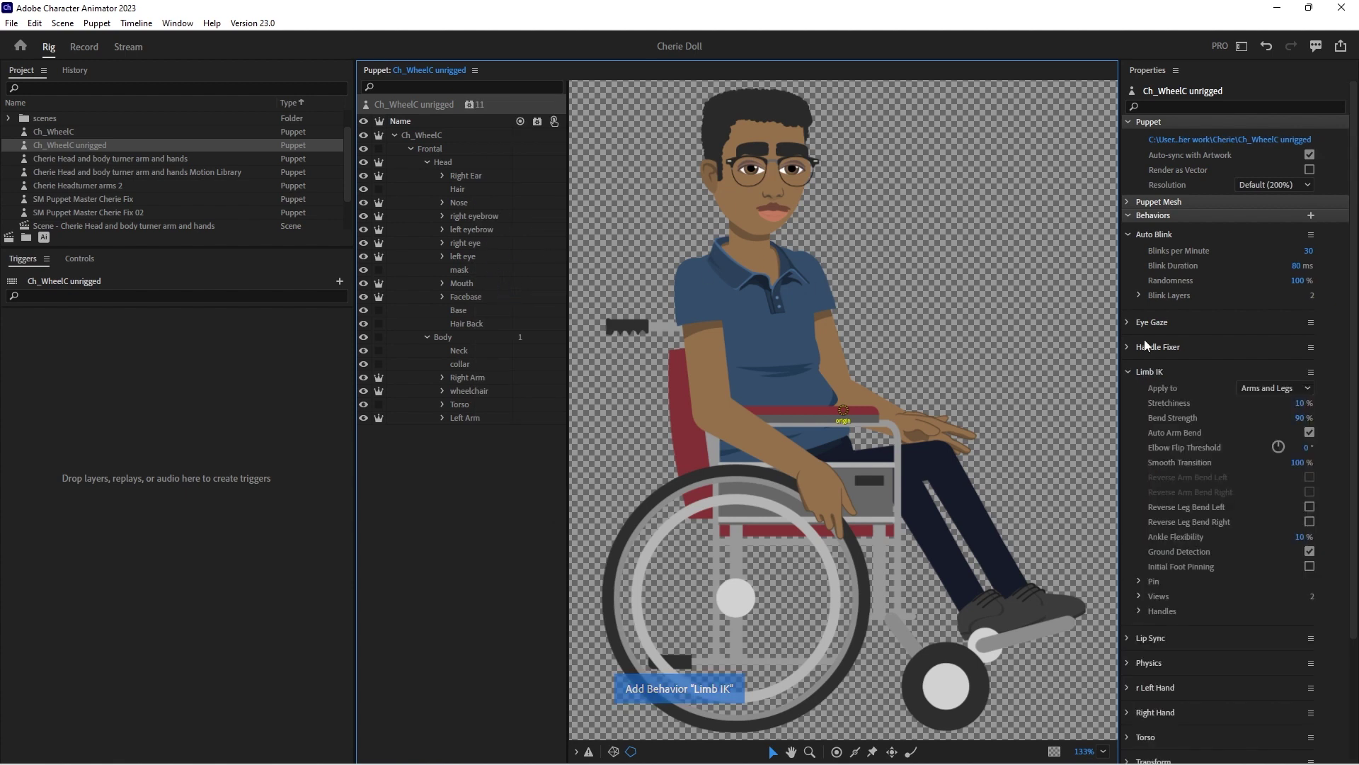
pyautogui.click(1290, 387)
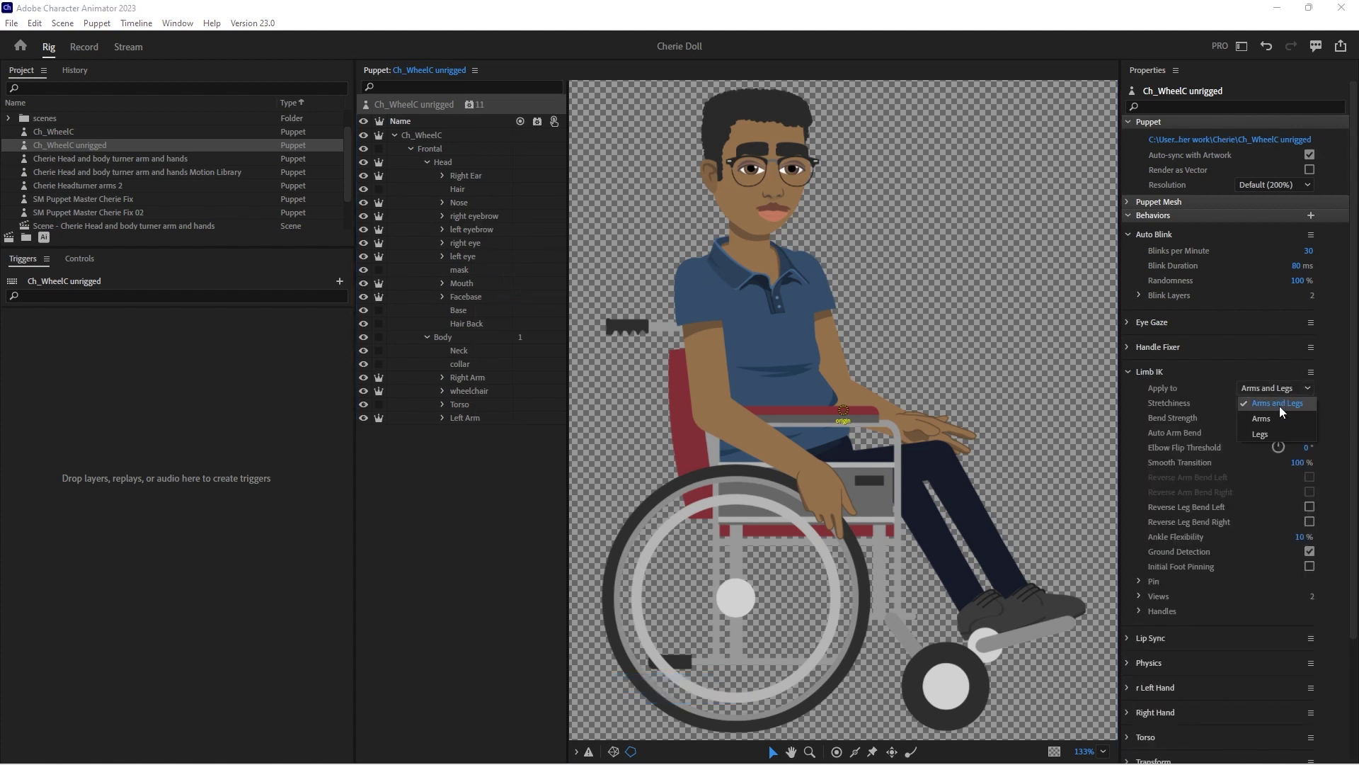
pyautogui.click(1275, 417)
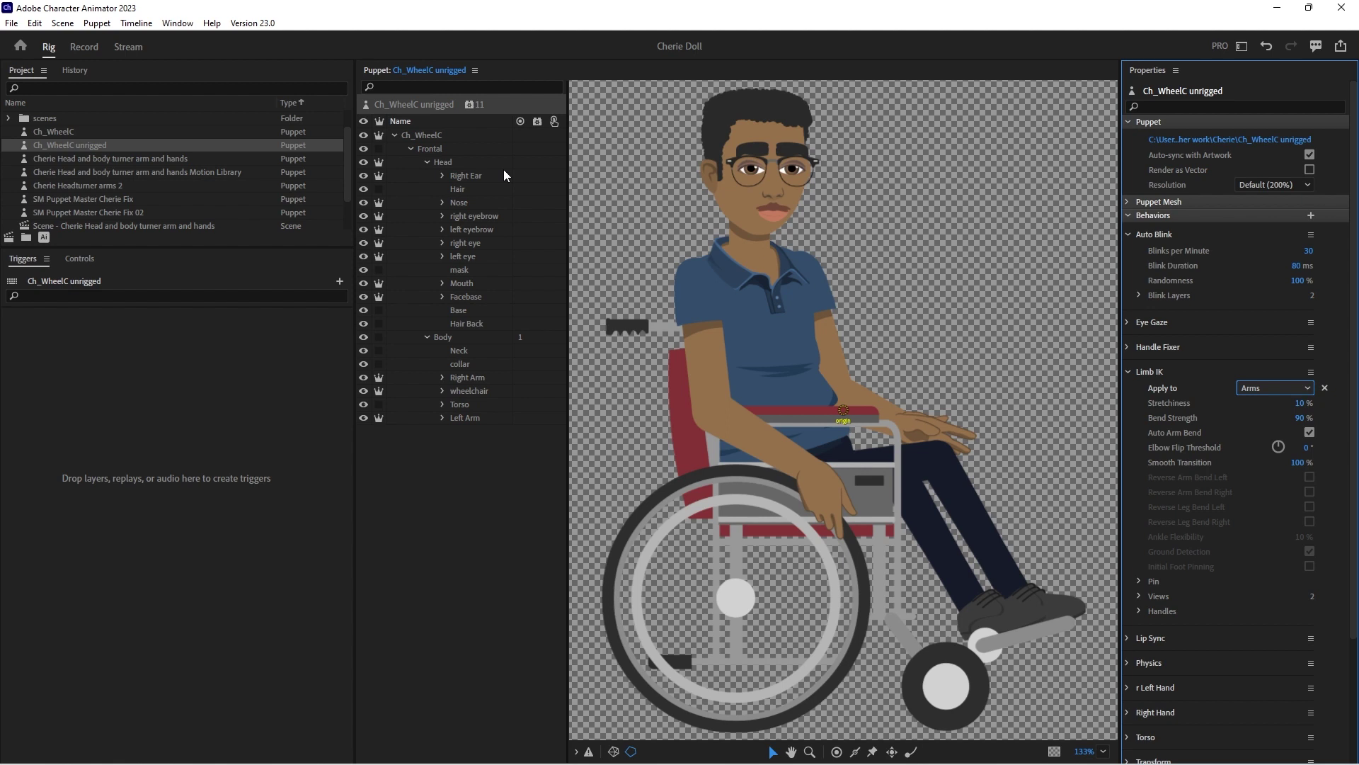
pyautogui.click(435, 108)
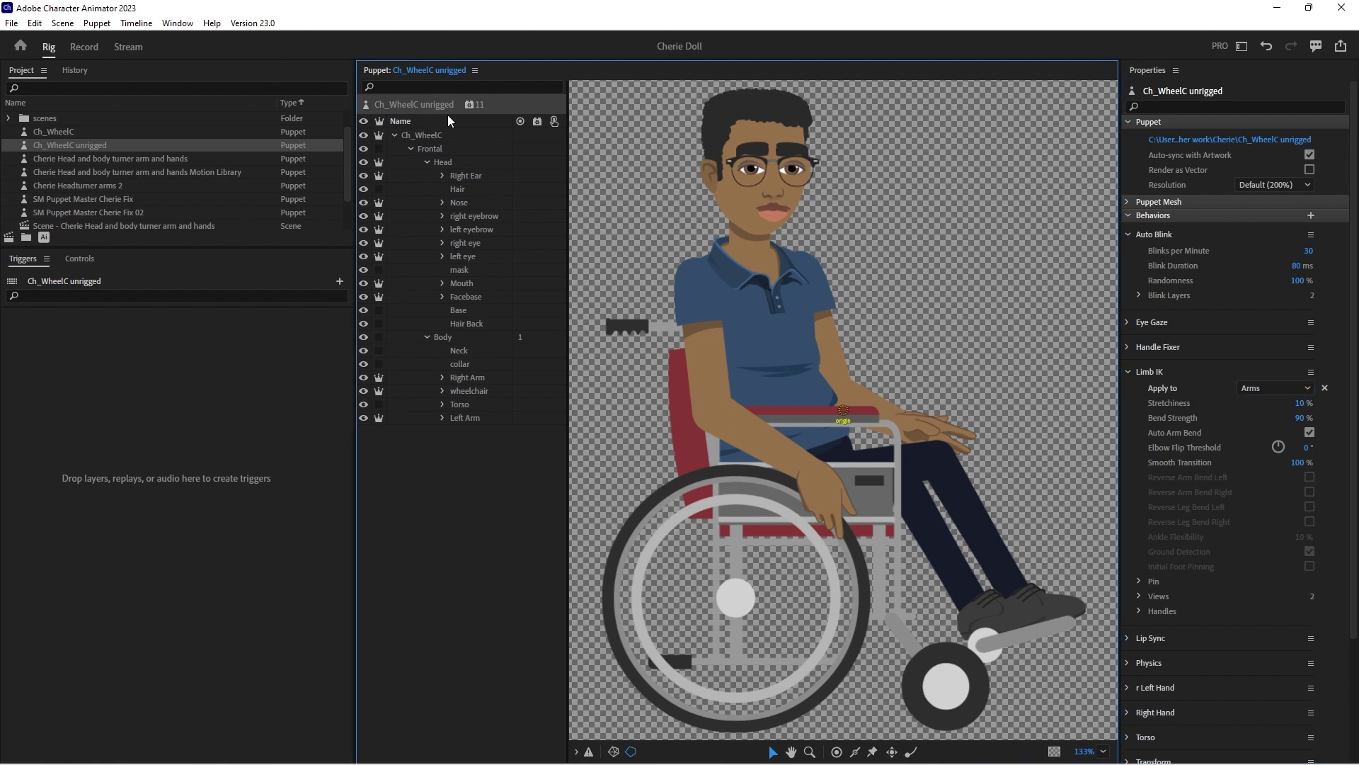
# Tag the Frontal group as Head, give the Head layer the Face behavior, and move its origin to the chin
pyautogui.click(438, 150)
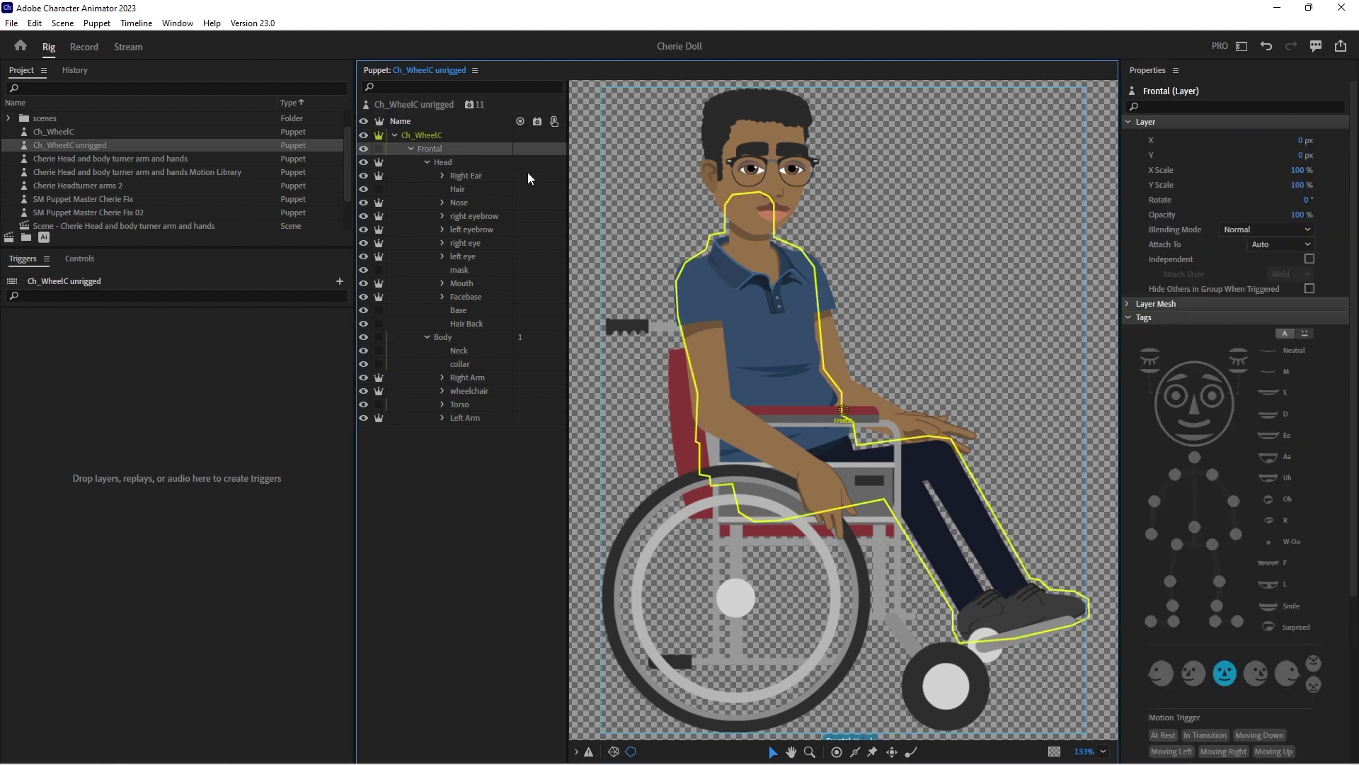
pyautogui.click(1191, 366)
pyautogui.click(449, 163)
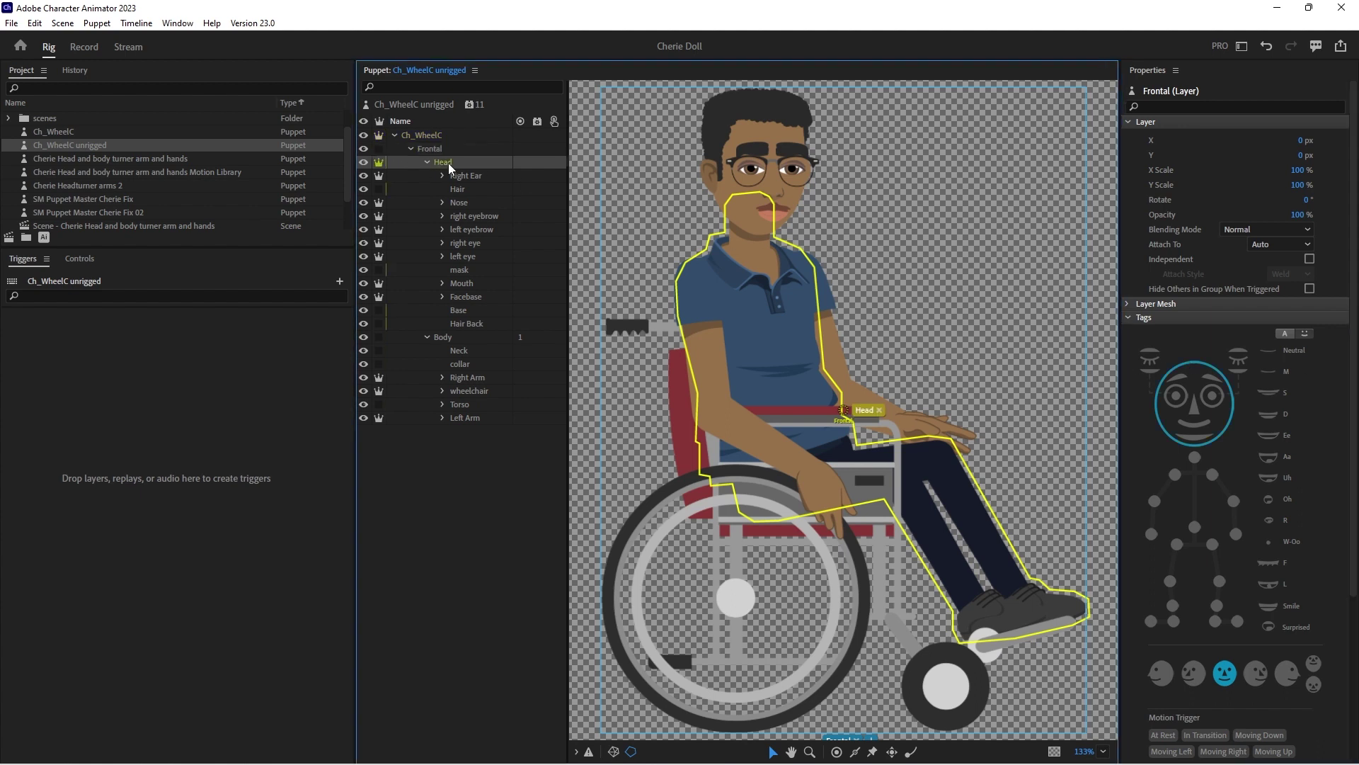
pyautogui.click(535, 163)
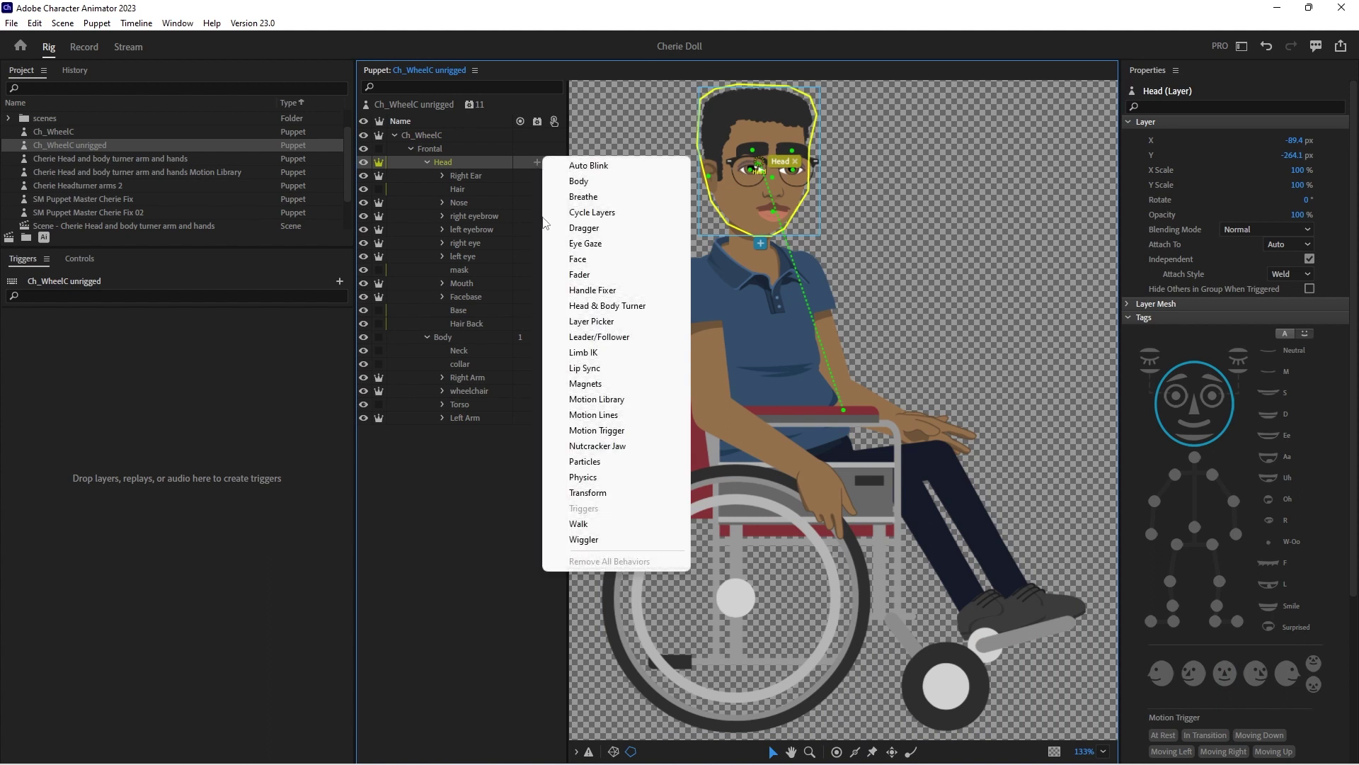
pyautogui.click(564, 258)
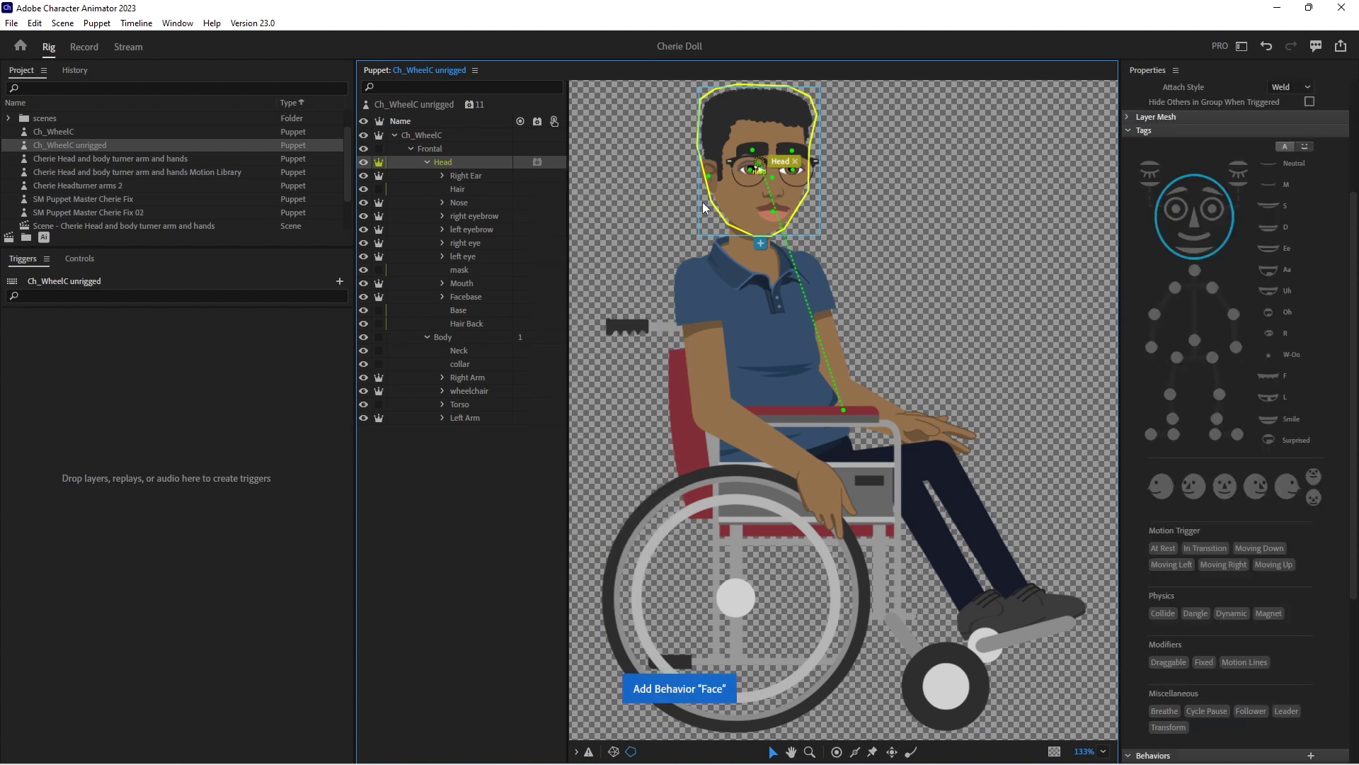
pyautogui.moveTo(757, 164); pyautogui.dragTo(732, 216)
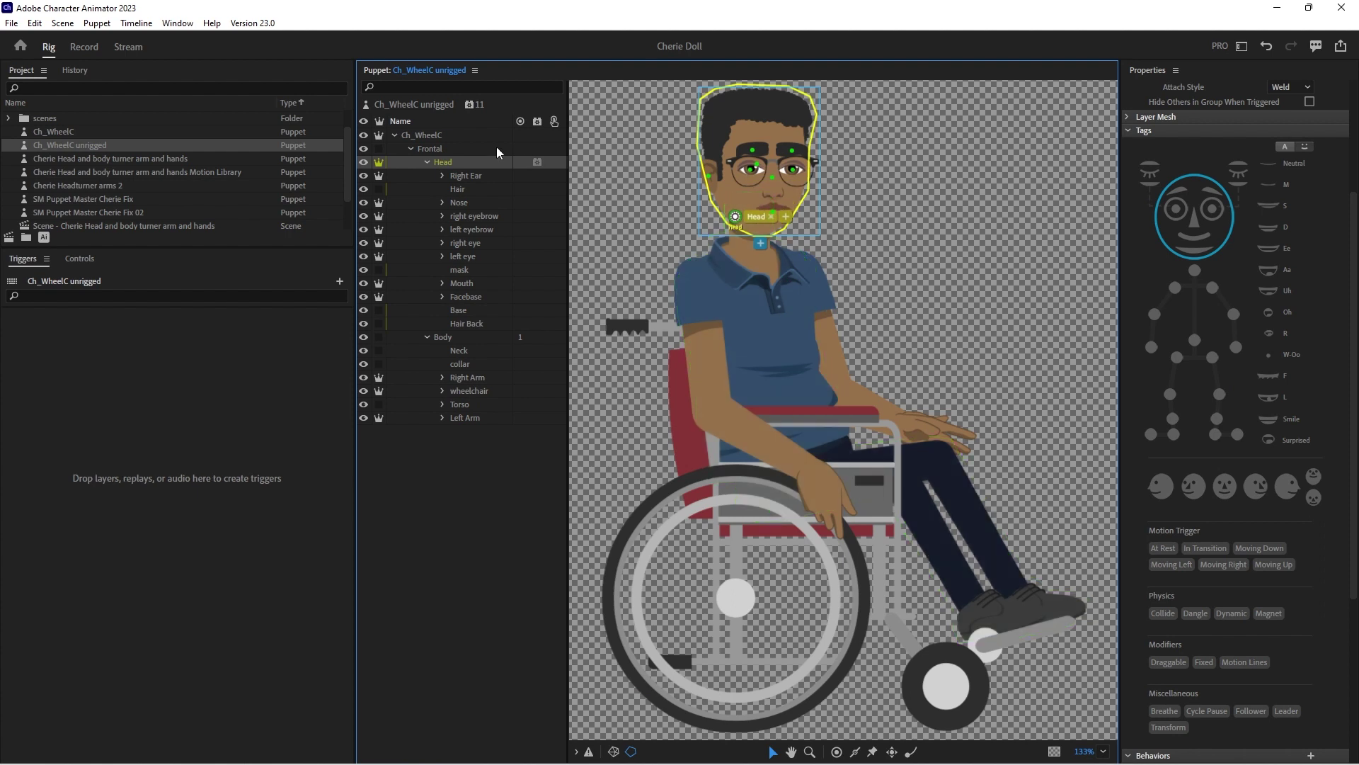
# Move the Ch_WheelC puppet's origin onto the armrest and collapse the Head group
pyautogui.click(429, 133)
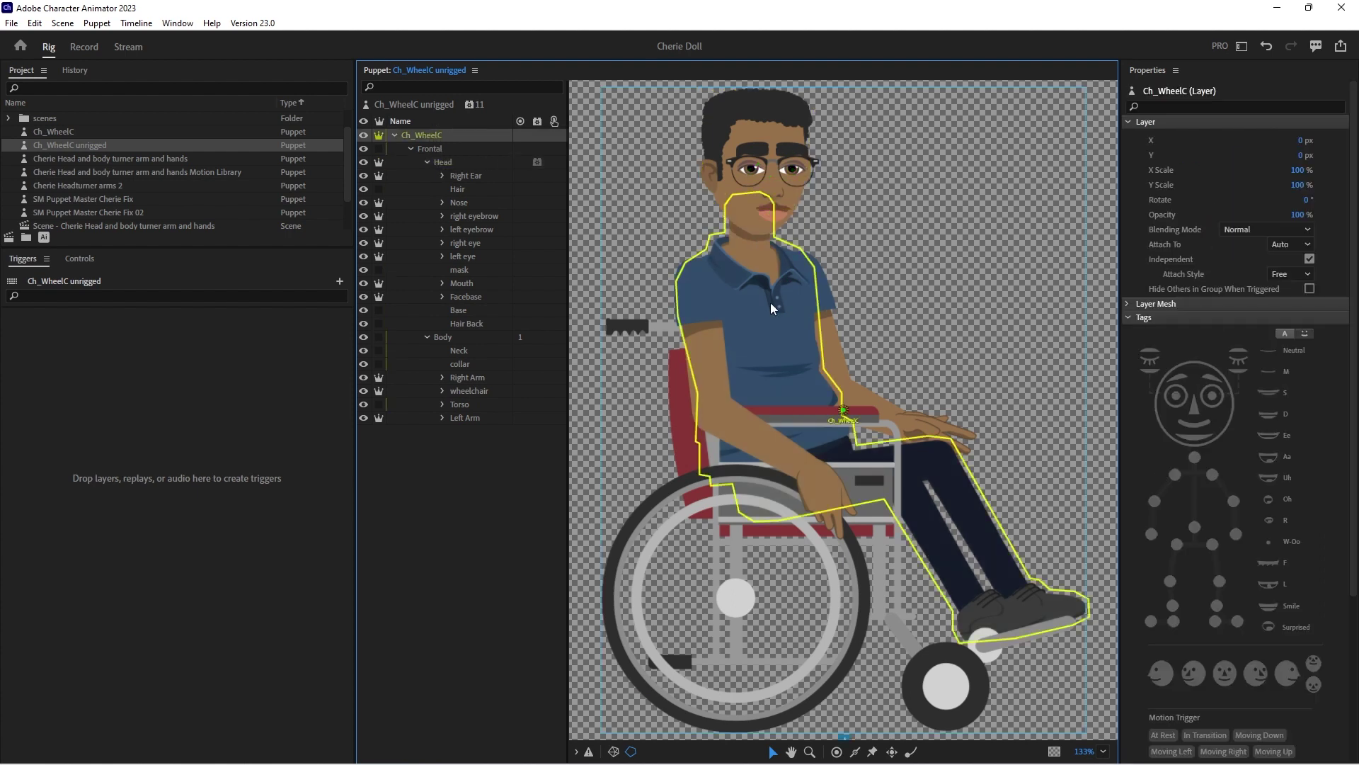
pyautogui.moveTo(843, 410); pyautogui.dragTo(742, 424)
pyautogui.click(741, 417)
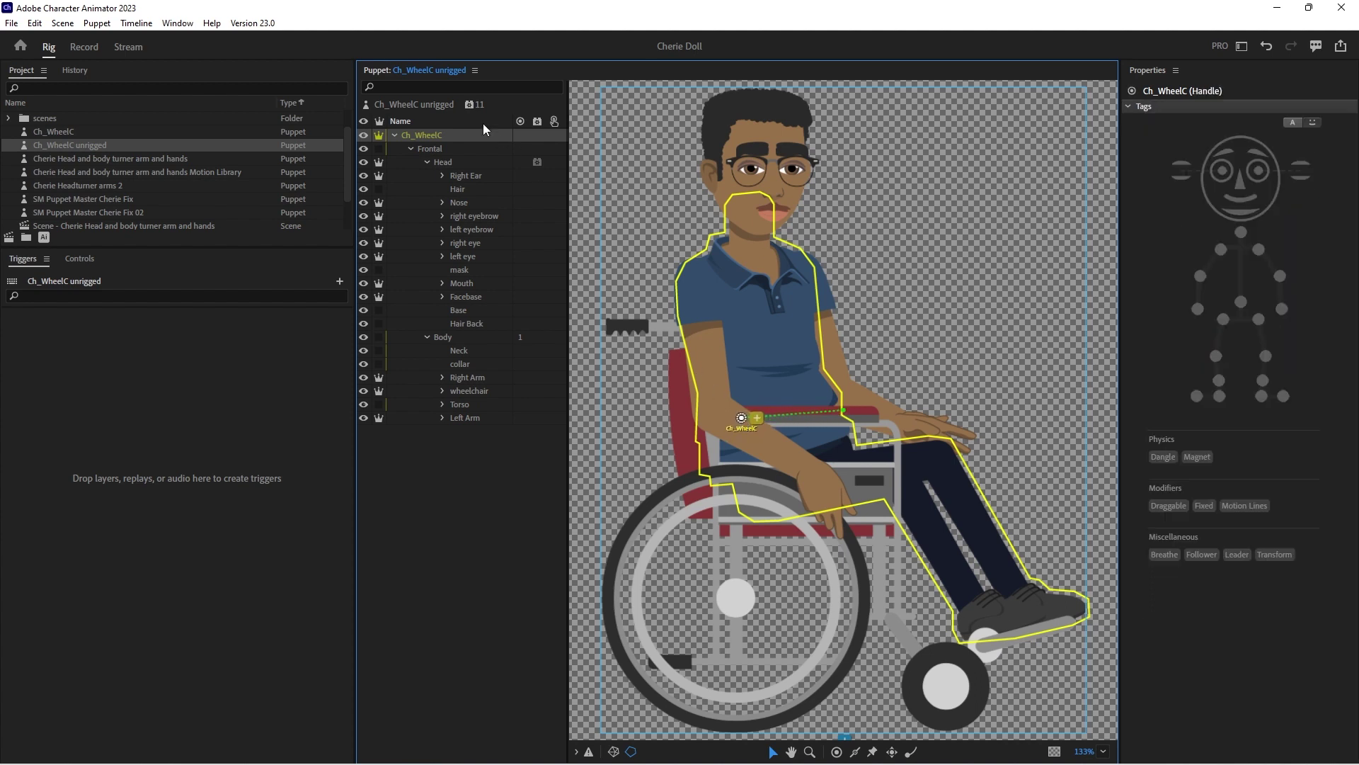
pyautogui.click(427, 104)
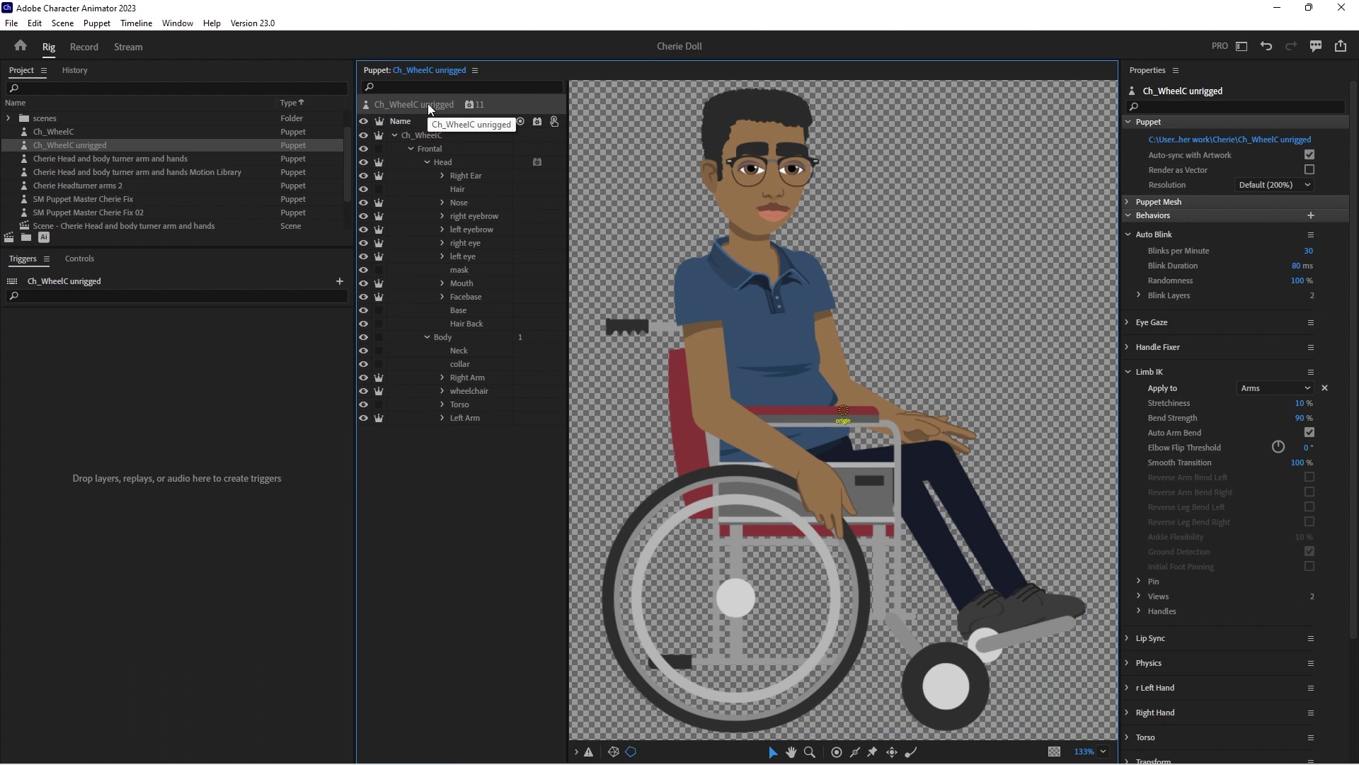
pyautogui.click(453, 167)
pyautogui.click(426, 163)
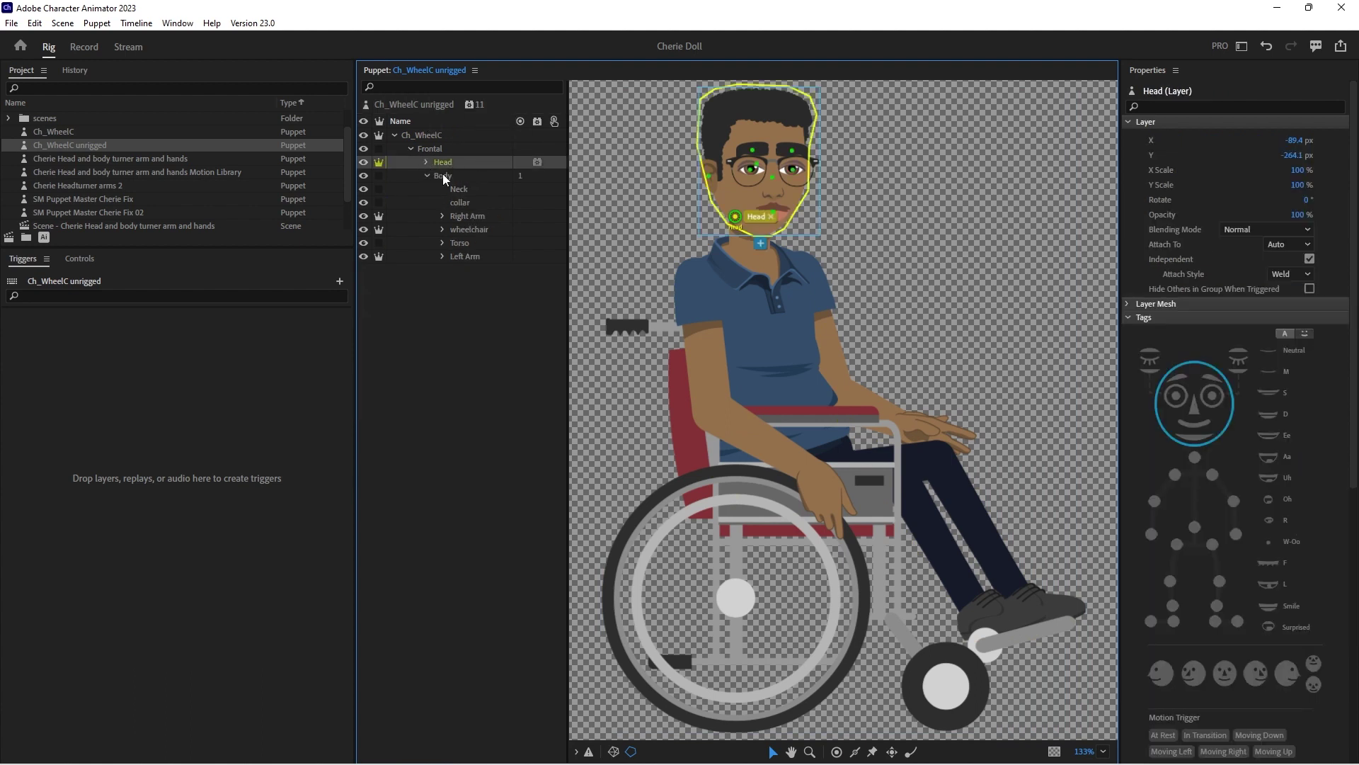
# Put the Right Arm origin at the shoulder, add a Right Elbow handle, and draw two upper-arm sticks
pyautogui.click(465, 215)
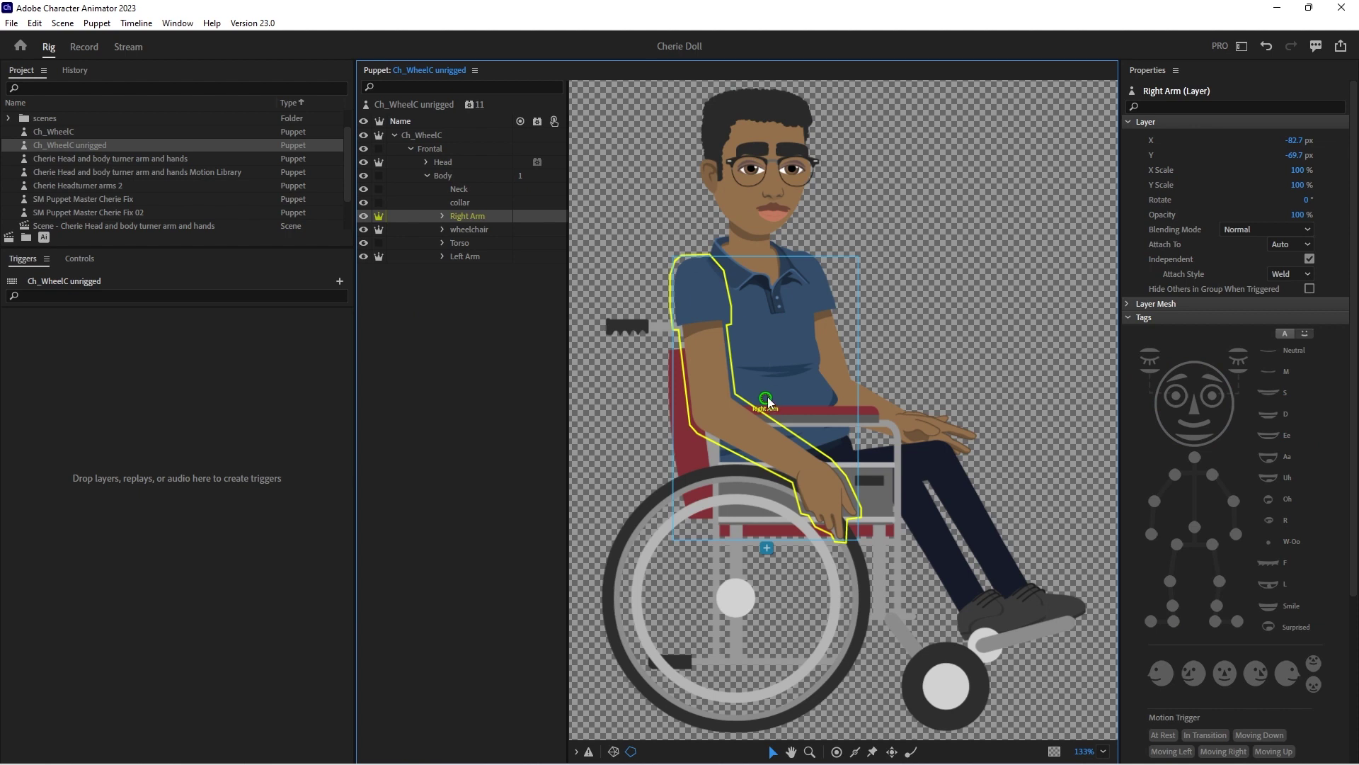
pyautogui.moveTo(767, 398); pyautogui.dragTo(702, 286)
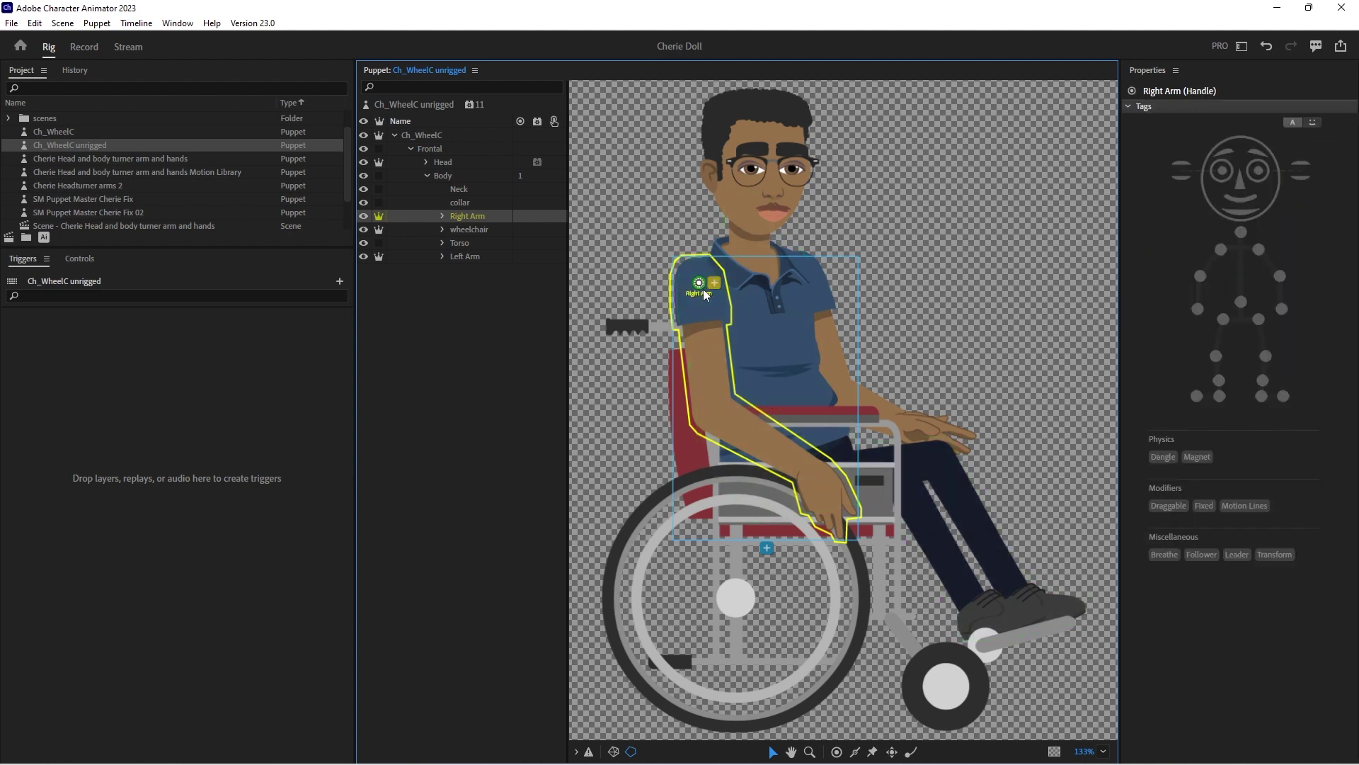
pyautogui.press('h')
pyautogui.click(713, 405)
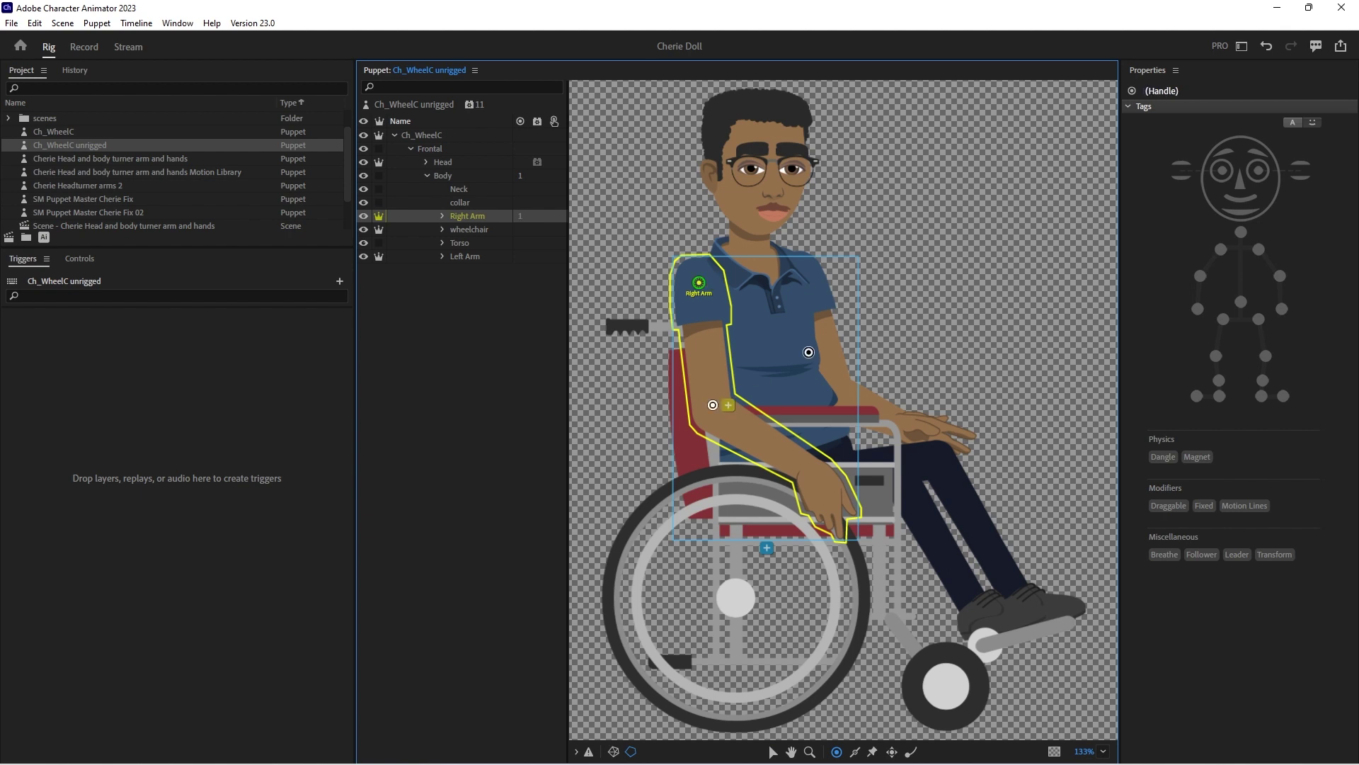
pyautogui.click(1199, 278)
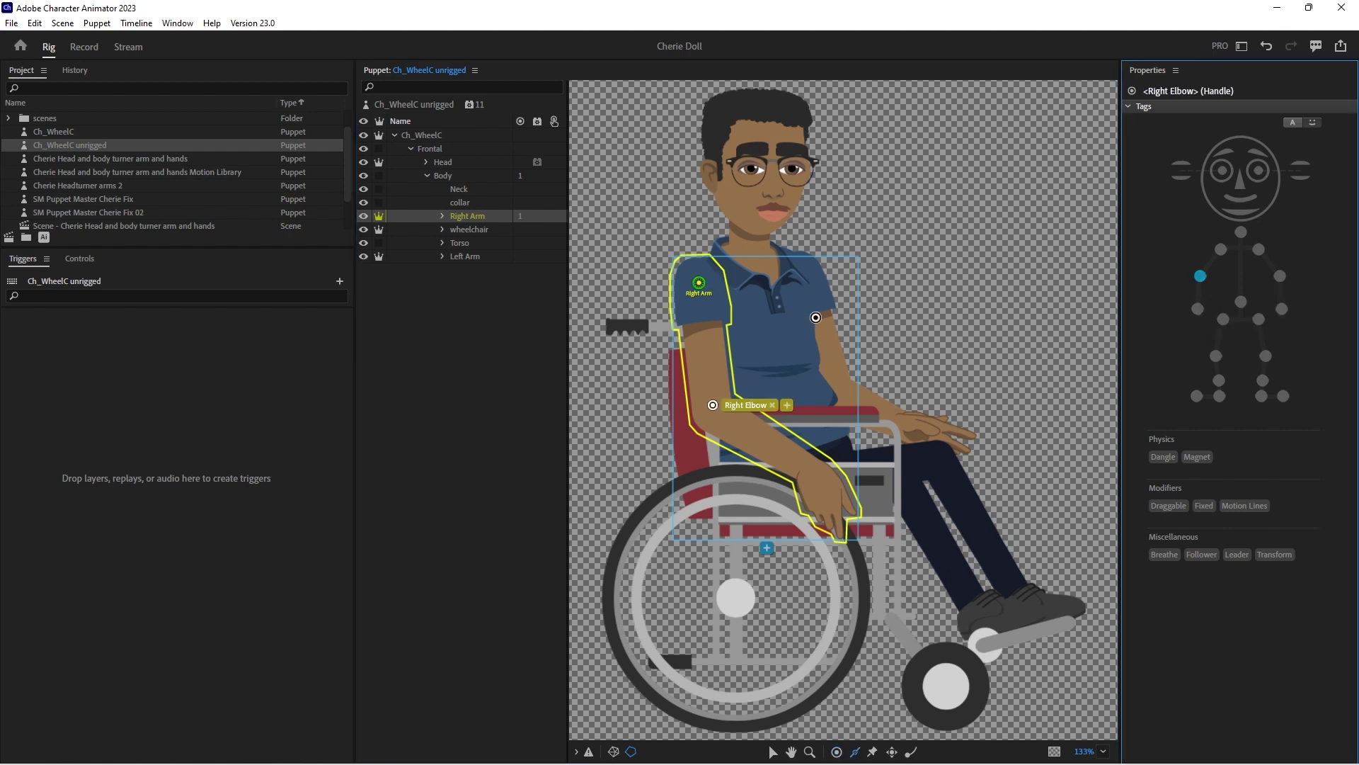
pyautogui.moveTo(681, 283); pyautogui.dragTo(695, 410)
pyautogui.moveTo(715, 279); pyautogui.dragTo(732, 395)
pyautogui.click(443, 216)
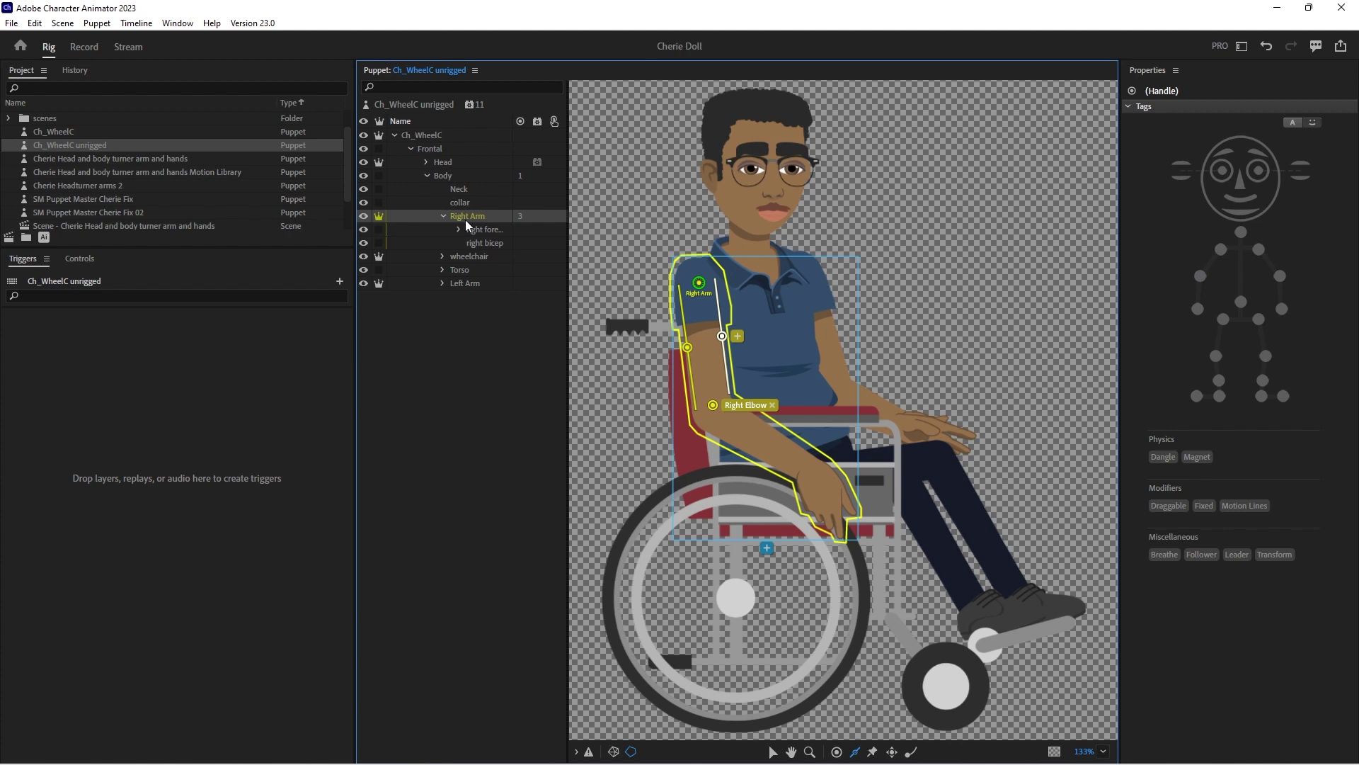
# Move the right forearm's origin to the elbow, add a draggable Right Wrist handle, and draw two forearm sticks
pyautogui.click(483, 228)
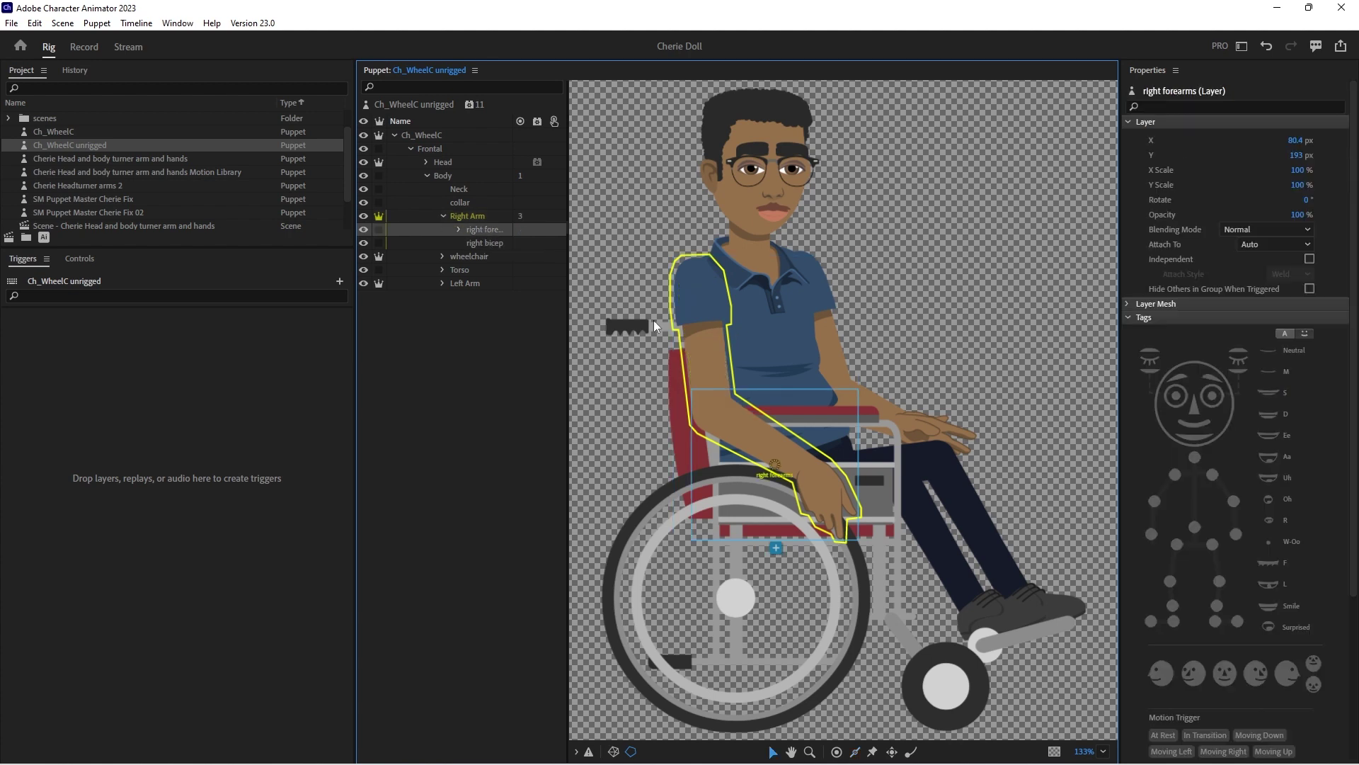
pyautogui.moveTo(775, 465); pyautogui.dragTo(716, 409)
pyautogui.click(716, 410)
pyautogui.press('h')
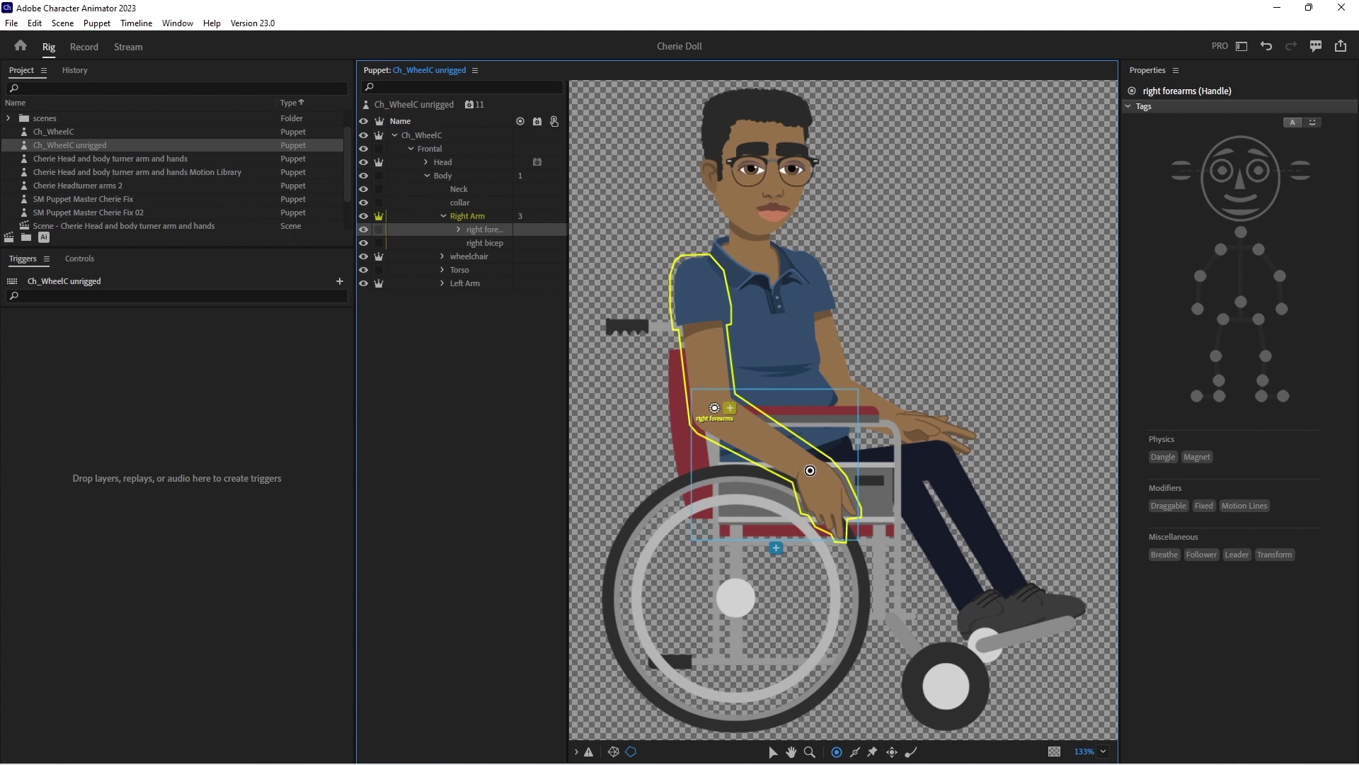
pyautogui.click(810, 470)
pyautogui.click(1197, 309)
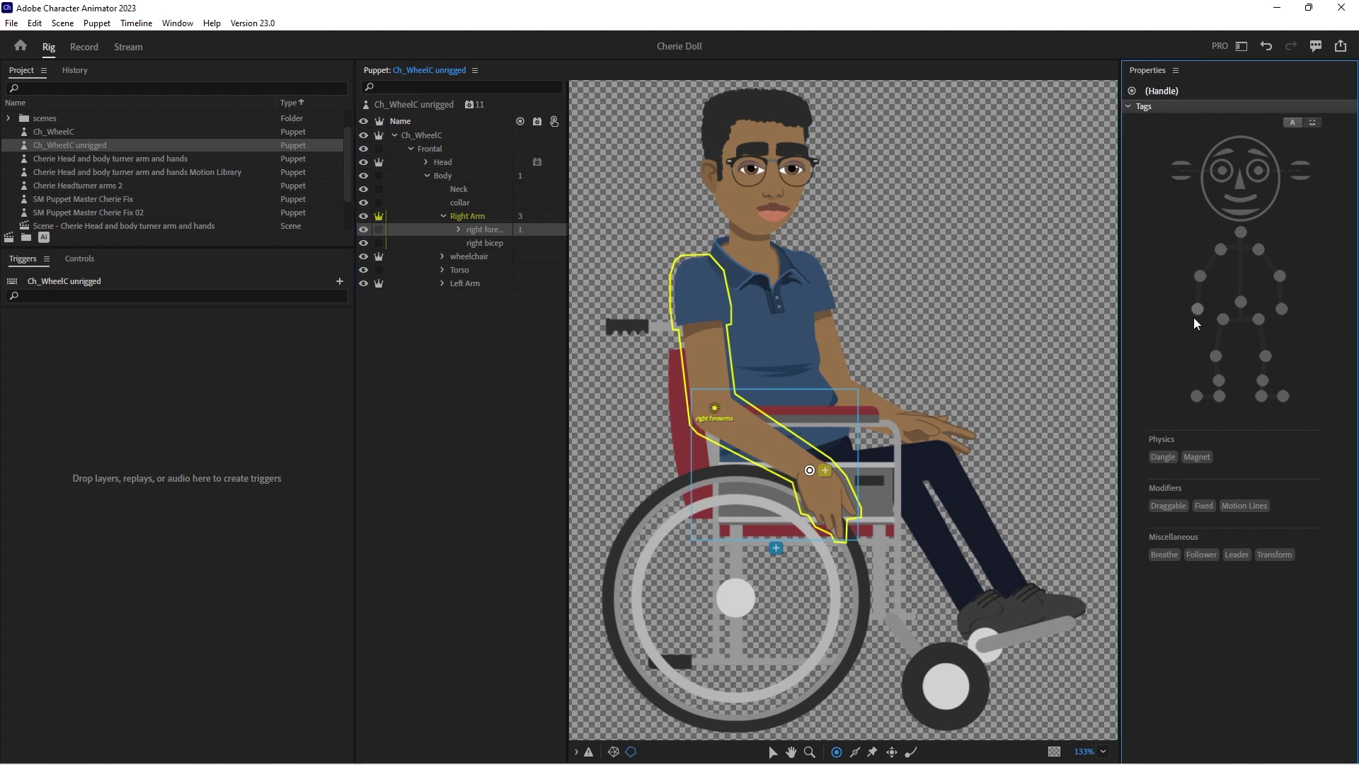
pyautogui.click(1161, 506)
pyautogui.press('s')
pyautogui.moveTo(730, 400); pyautogui.dragTo(809, 450)
pyautogui.moveTo(707, 428); pyautogui.dragTo(794, 473)
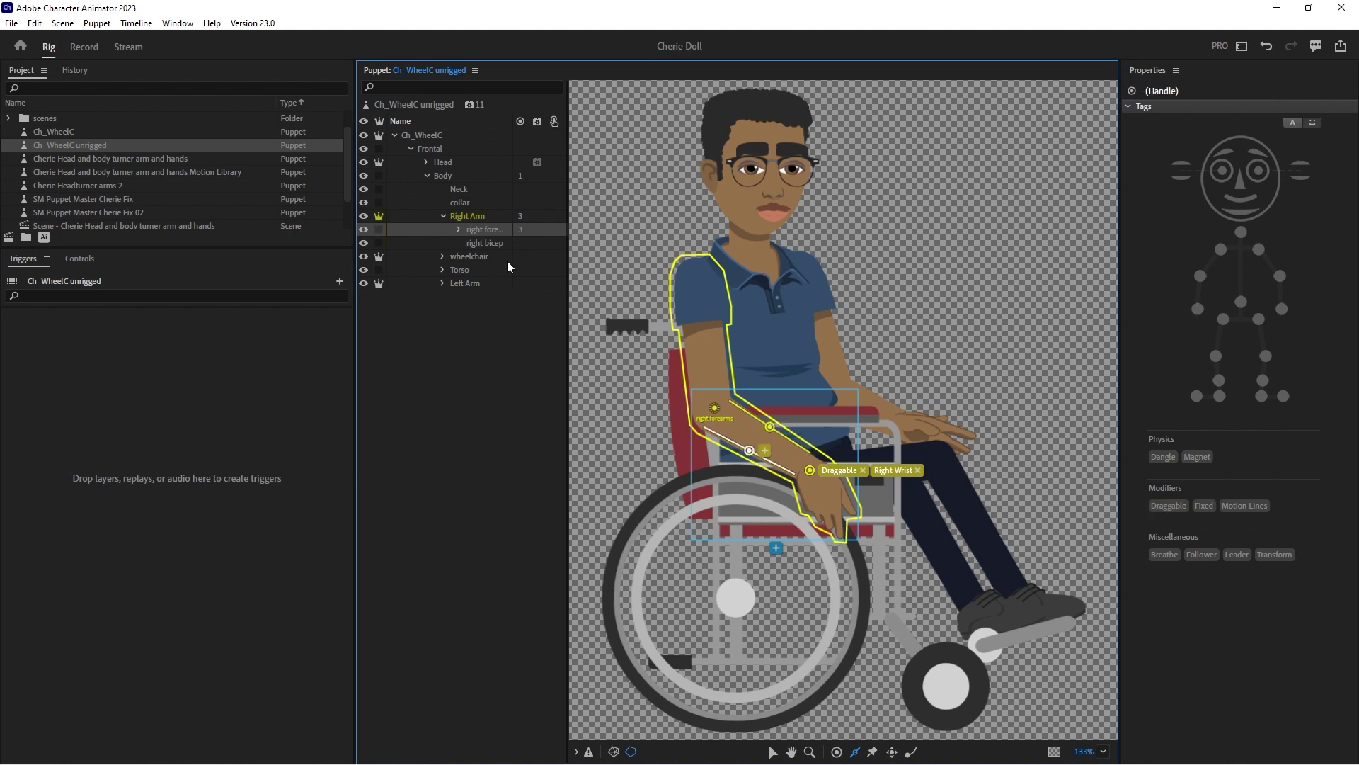
# Put the Left Arm origin at the shoulder, add a Left Elbow handle, and draw two upper-arm sticks
pyautogui.click(443, 216)
pyautogui.click(465, 255)
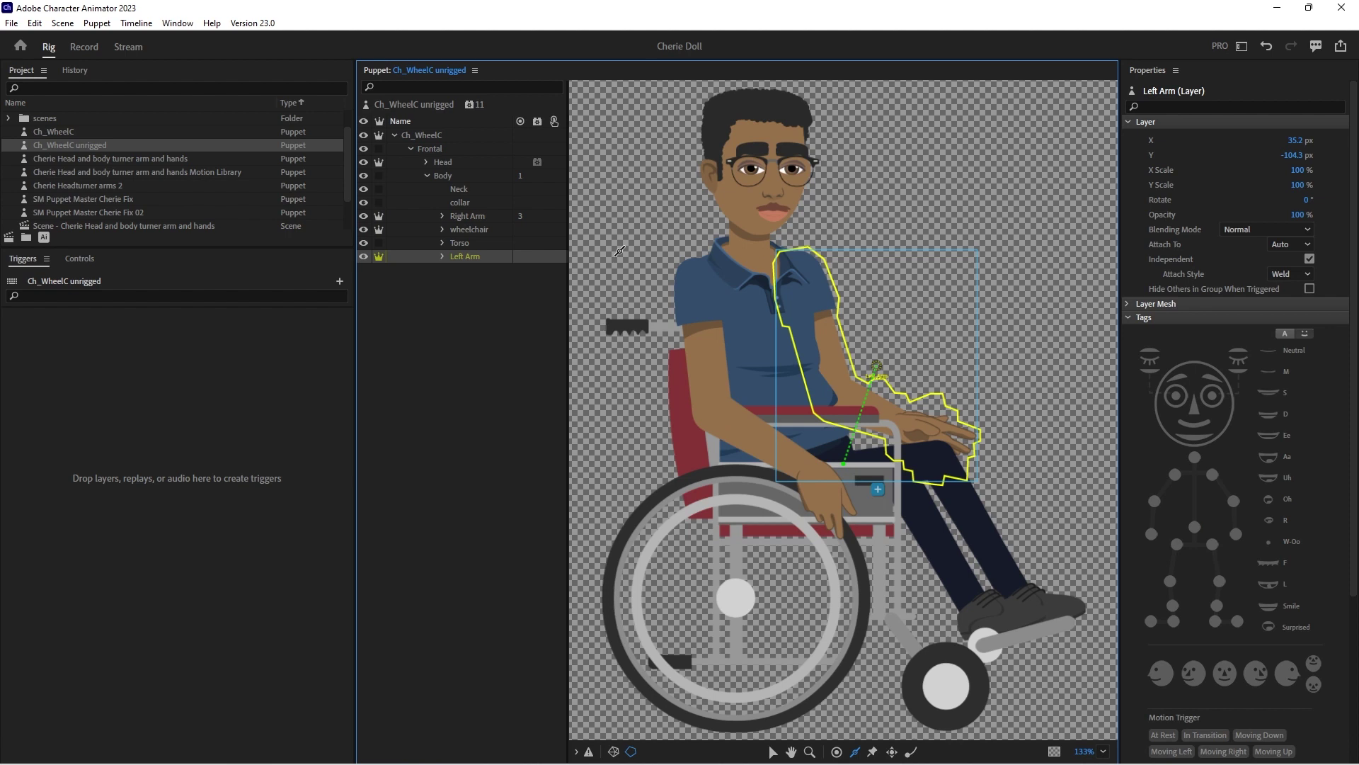
pyautogui.moveTo(878, 366); pyautogui.dragTo(801, 275)
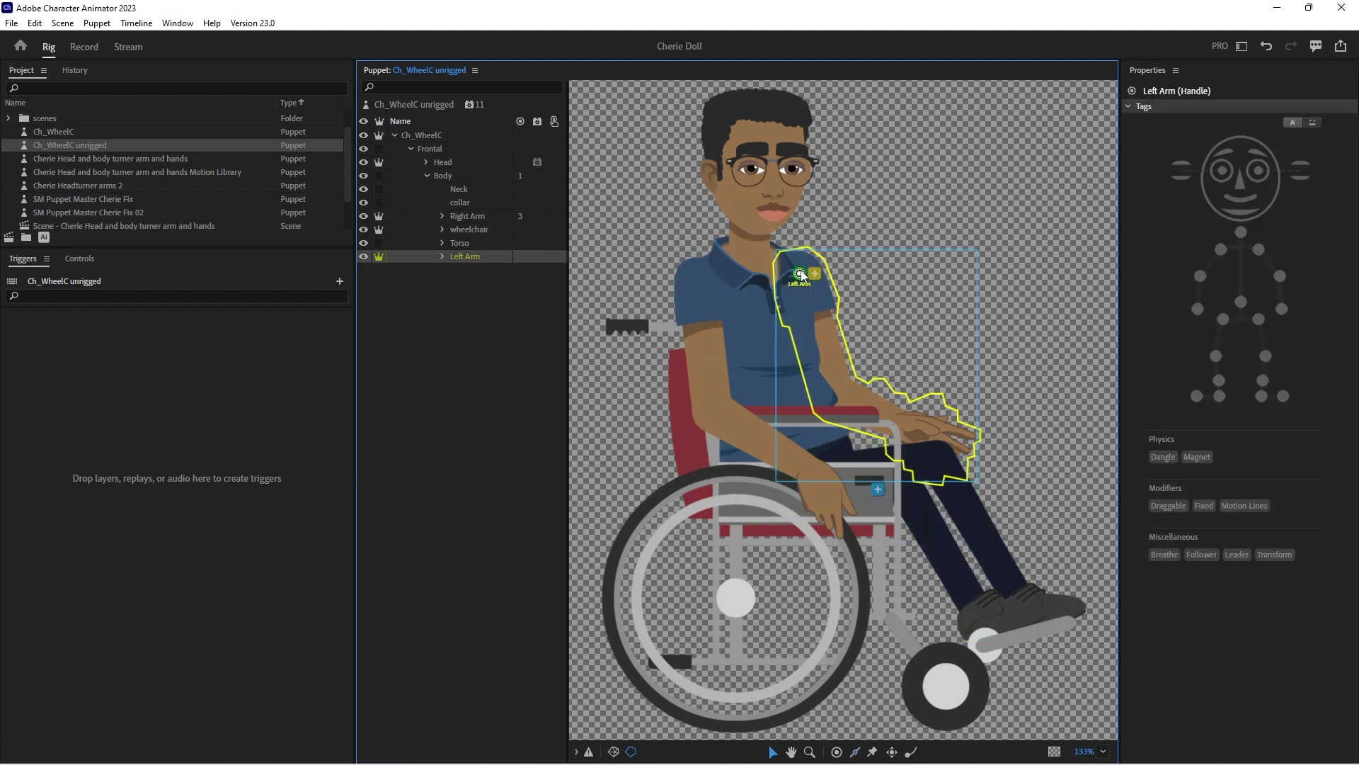
pyautogui.press('h')
pyautogui.click(835, 386)
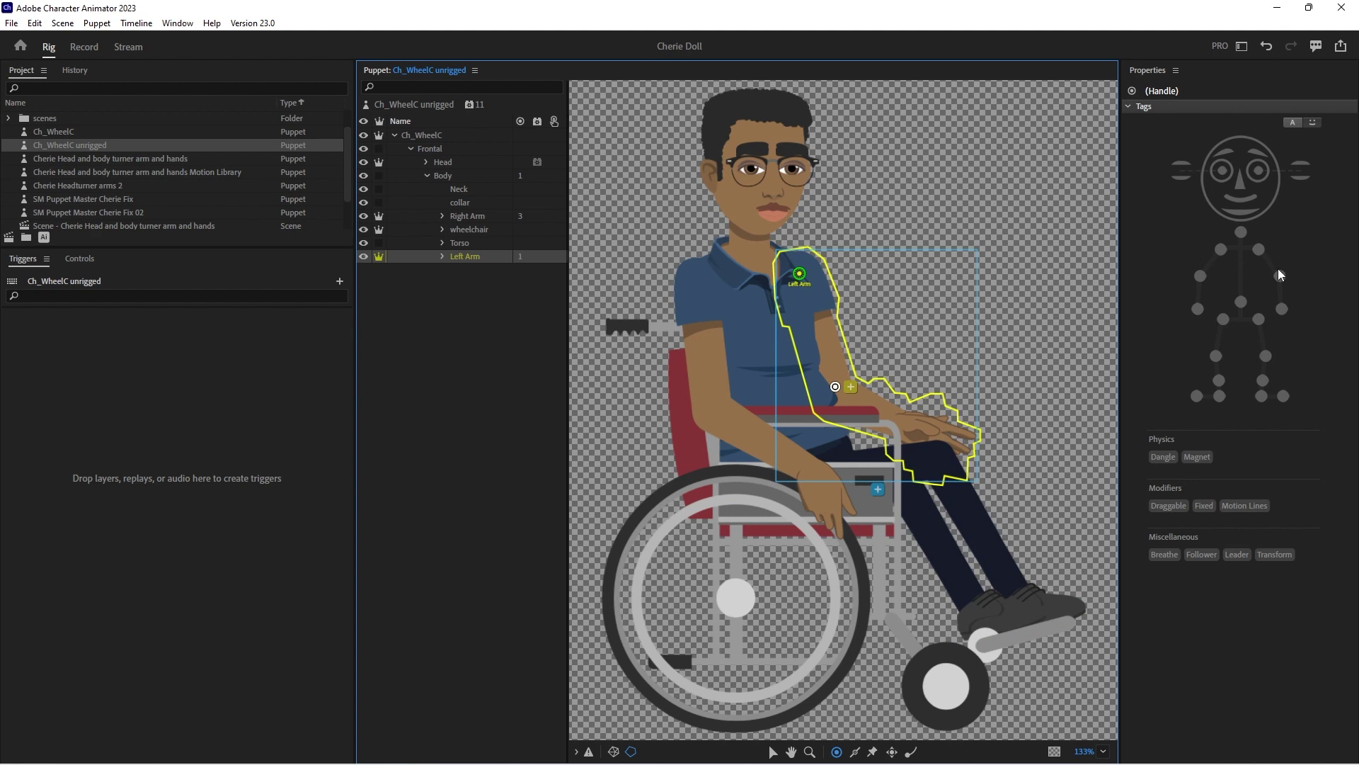
pyautogui.click(1280, 275)
pyautogui.press('s')
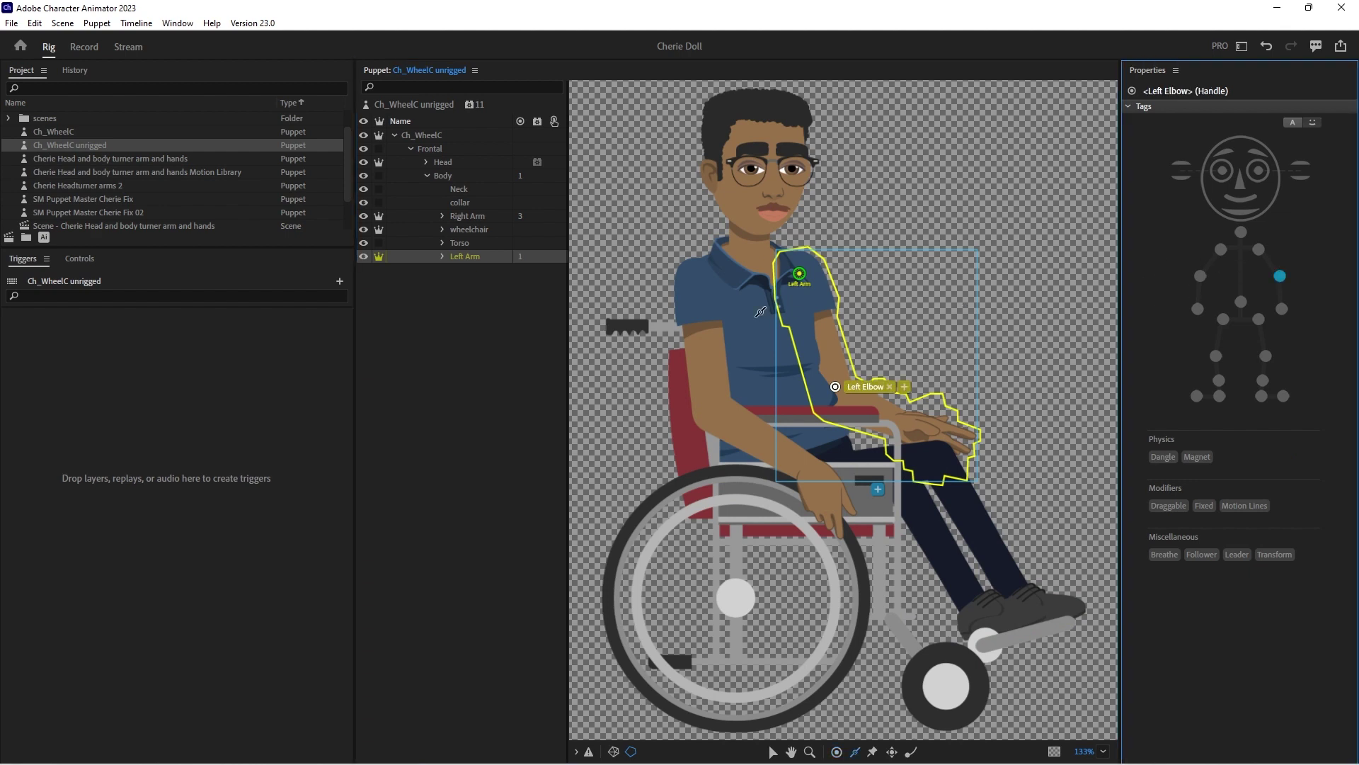
pyautogui.moveTo(817, 267); pyautogui.dragTo(853, 375)
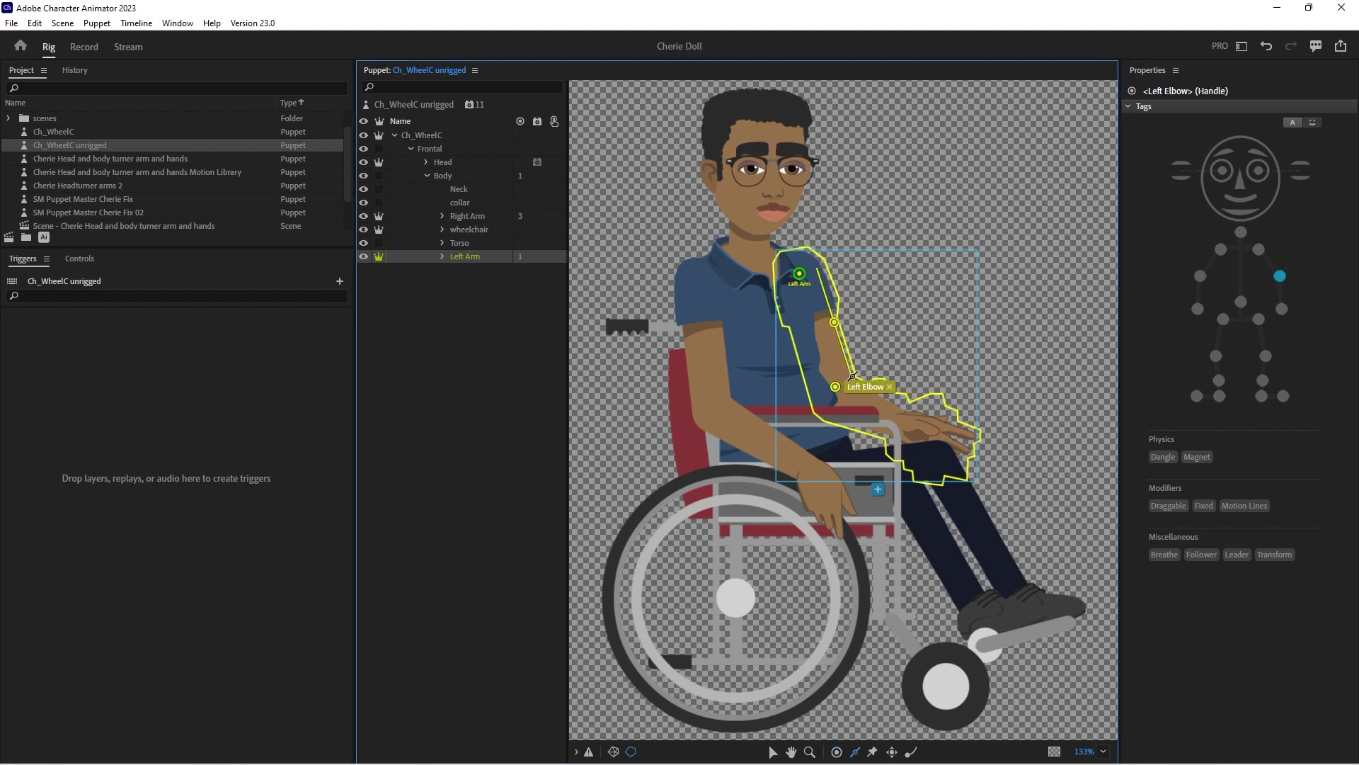
pyautogui.moveTo(783, 282); pyautogui.dragTo(823, 389)
pyautogui.click(441, 256)
# Move the left forearm's origin to the elbow, add a draggable Left Wrist handle, and stick the forearm
pyautogui.click(483, 269)
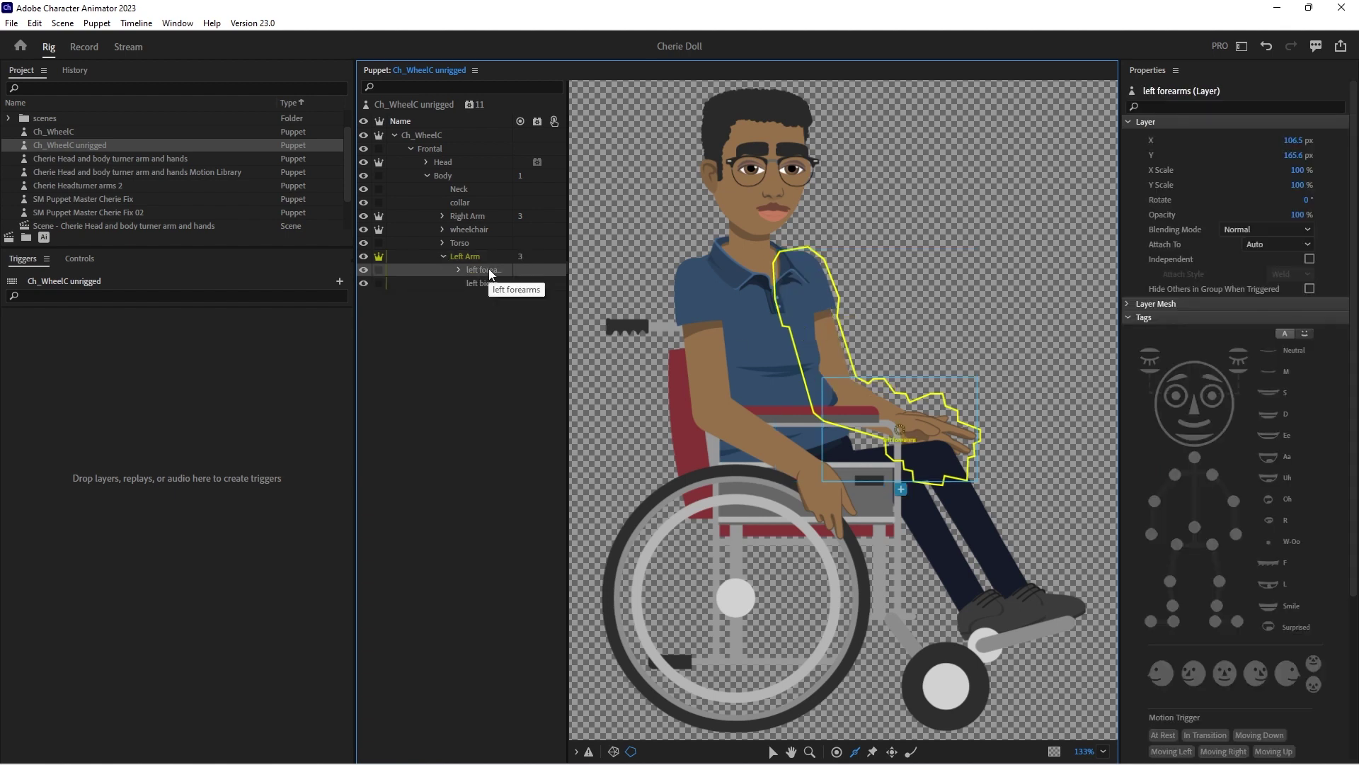
pyautogui.moveTo(903, 432); pyautogui.dragTo(850, 404)
pyautogui.press('h')
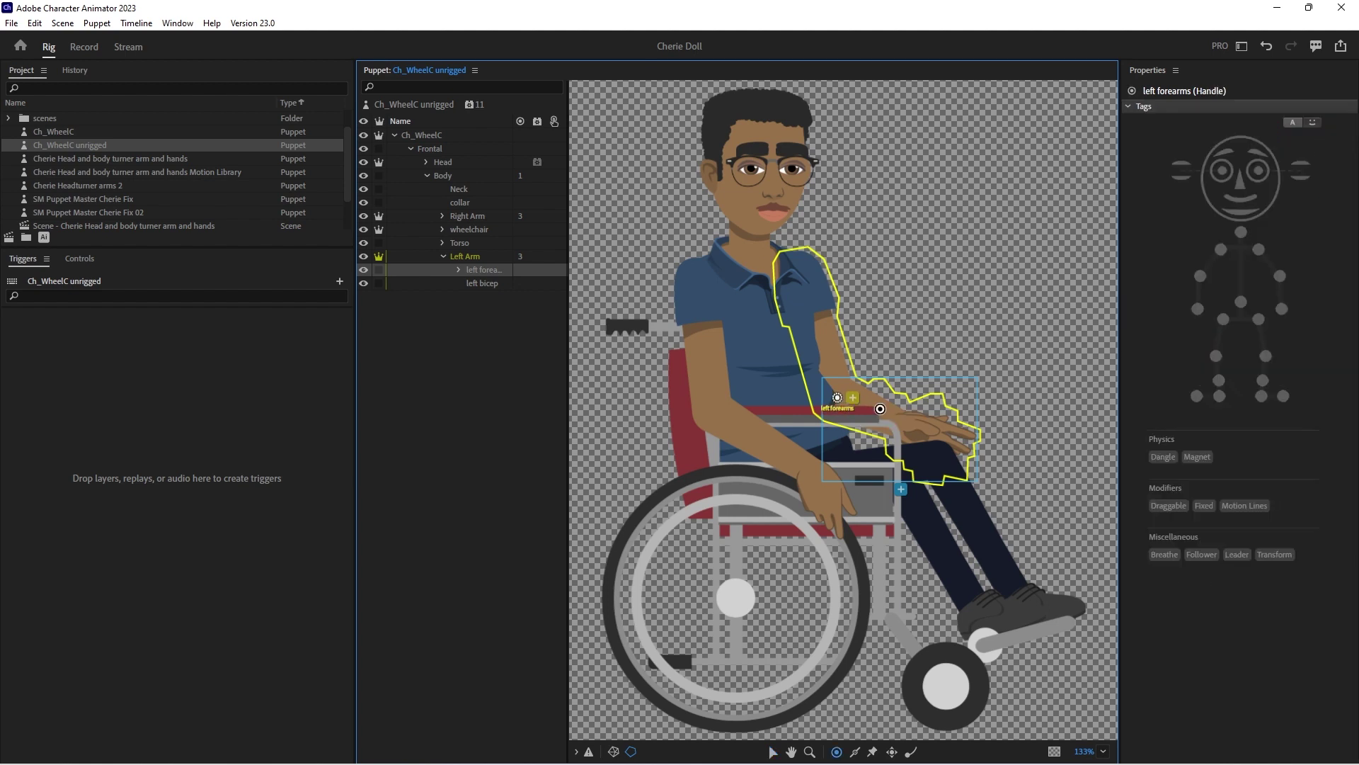
pyautogui.click(899, 422)
pyautogui.click(1283, 309)
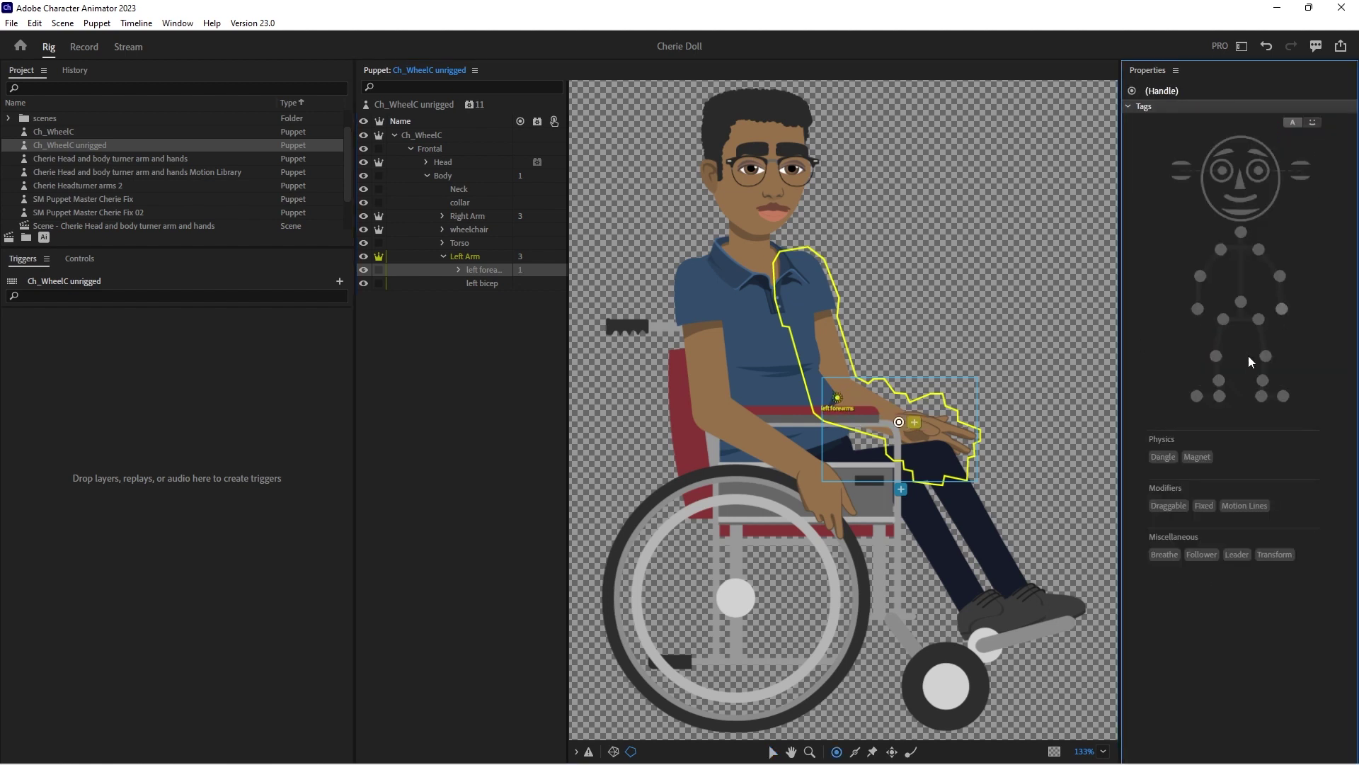
pyautogui.click(1169, 505)
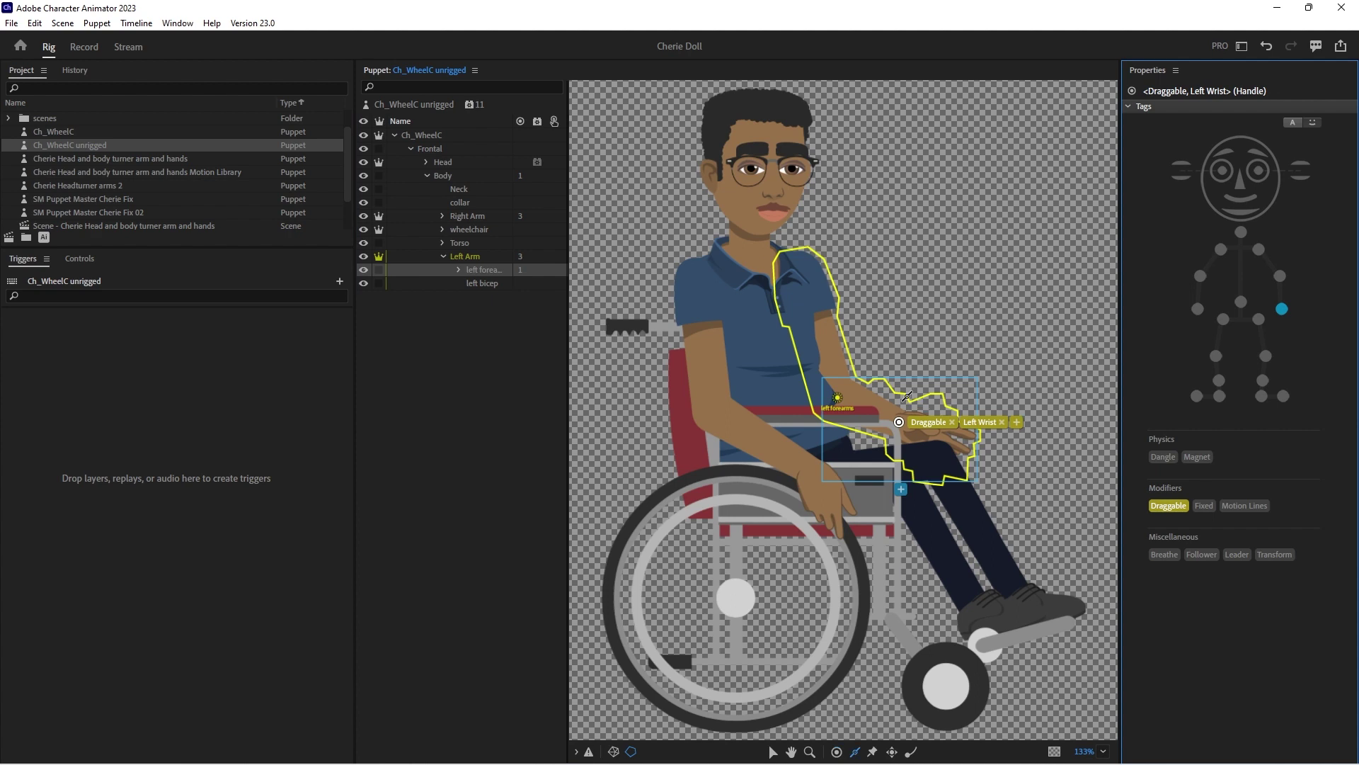
pyautogui.moveTo(854, 383); pyautogui.dragTo(921, 417)
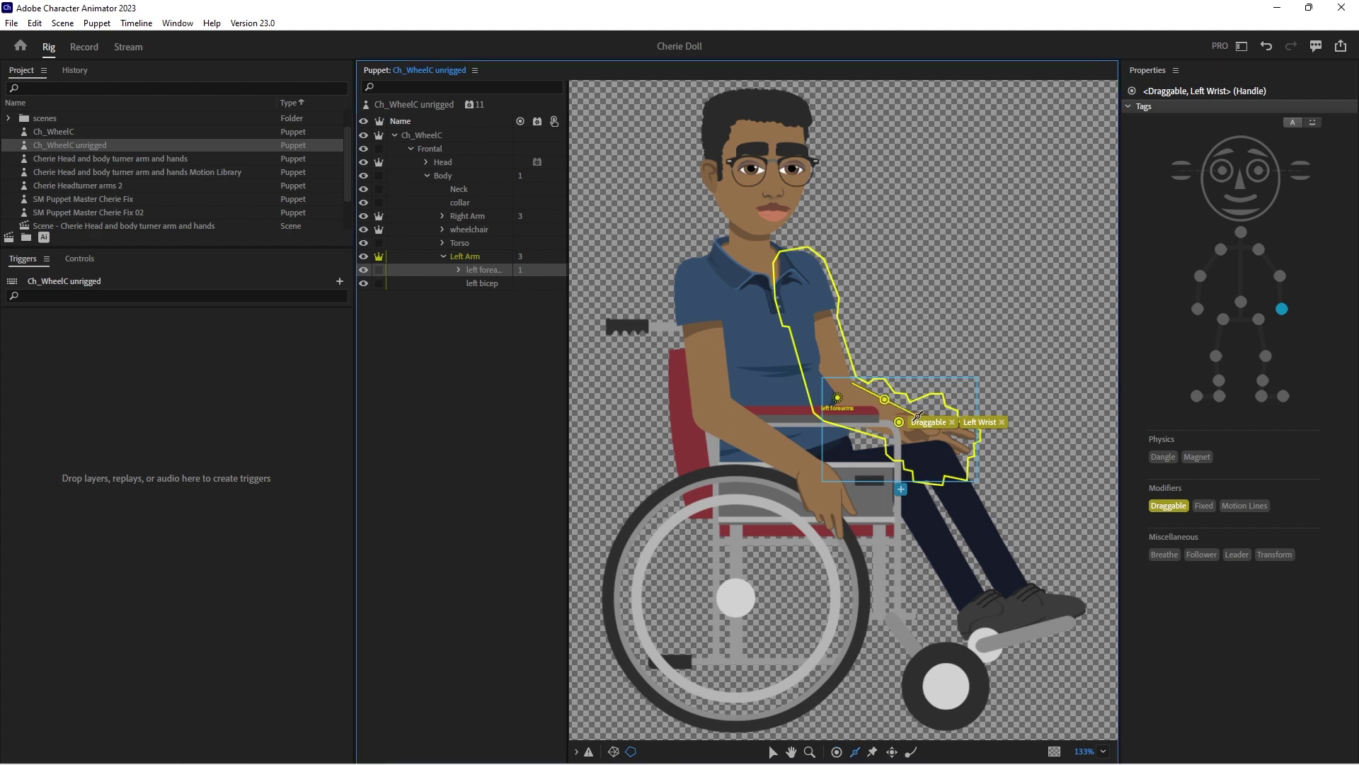
pyautogui.click(869, 424)
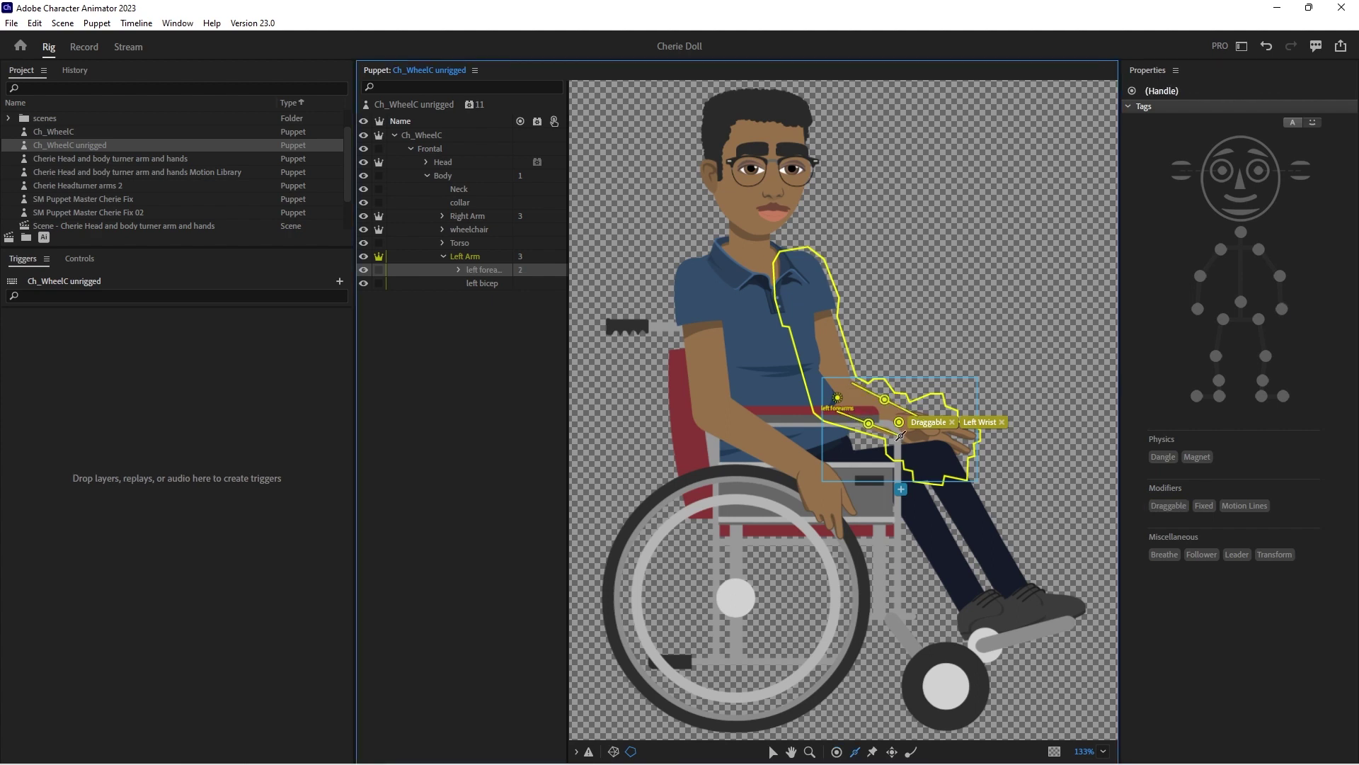
pyautogui.click(884, 424)
# Collapse Left Arm and move the whole puppet's origin down to the wheel
pyautogui.click(452, 255)
pyautogui.click(441, 256)
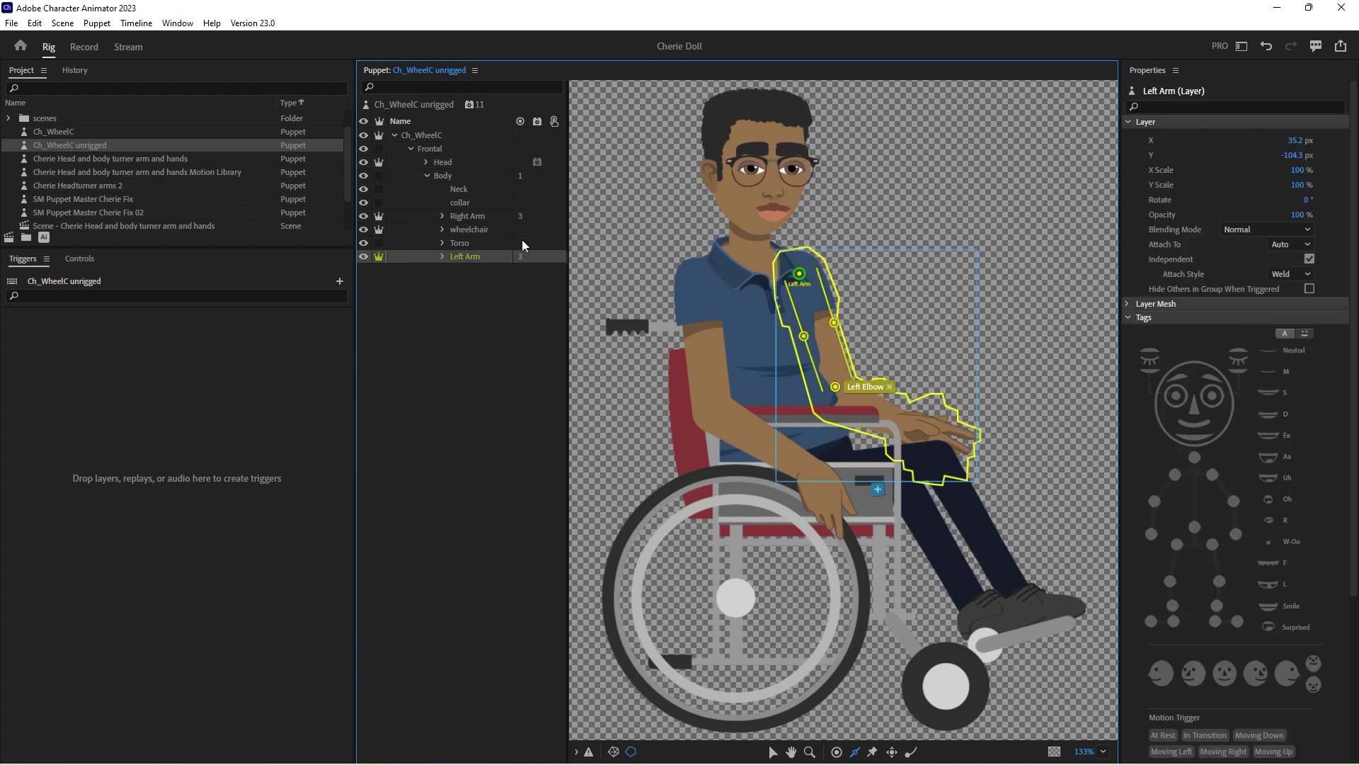
pyautogui.click(440, 176)
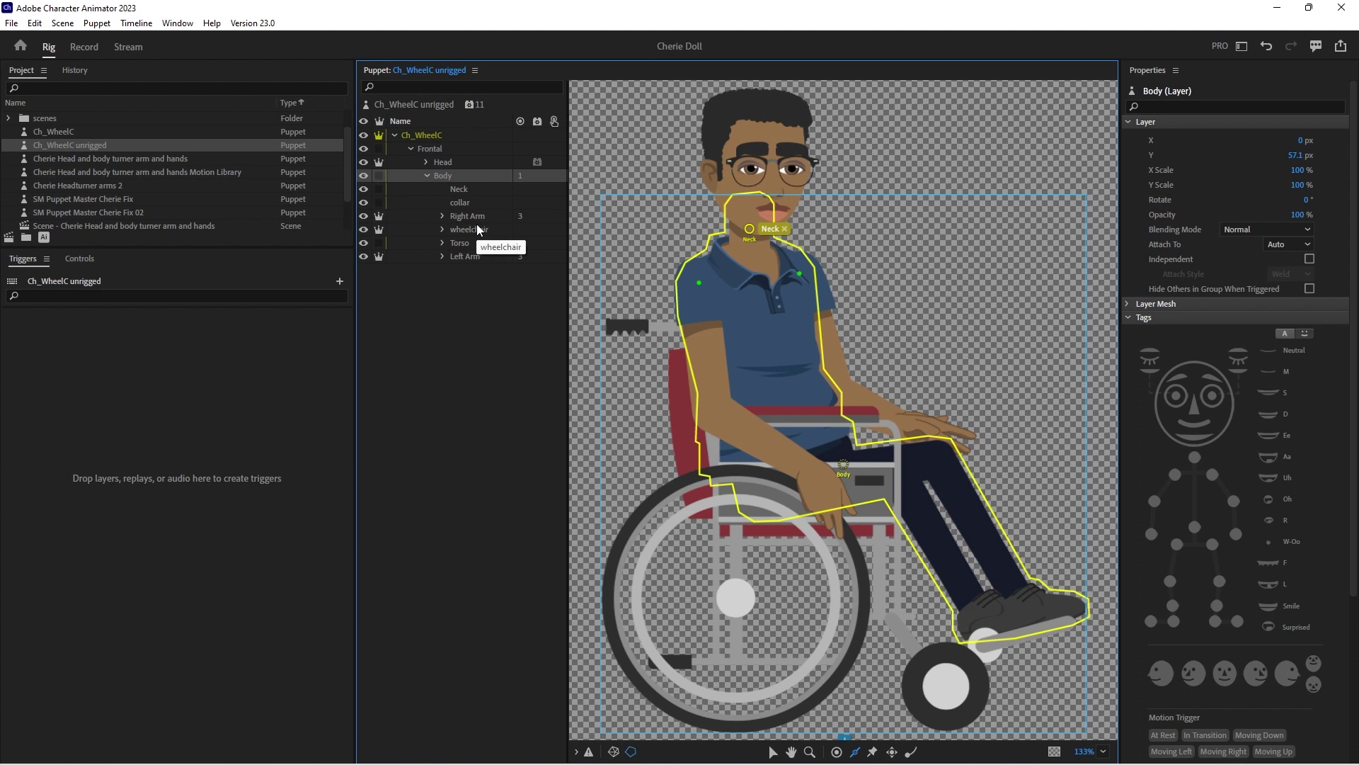
pyautogui.click(426, 102)
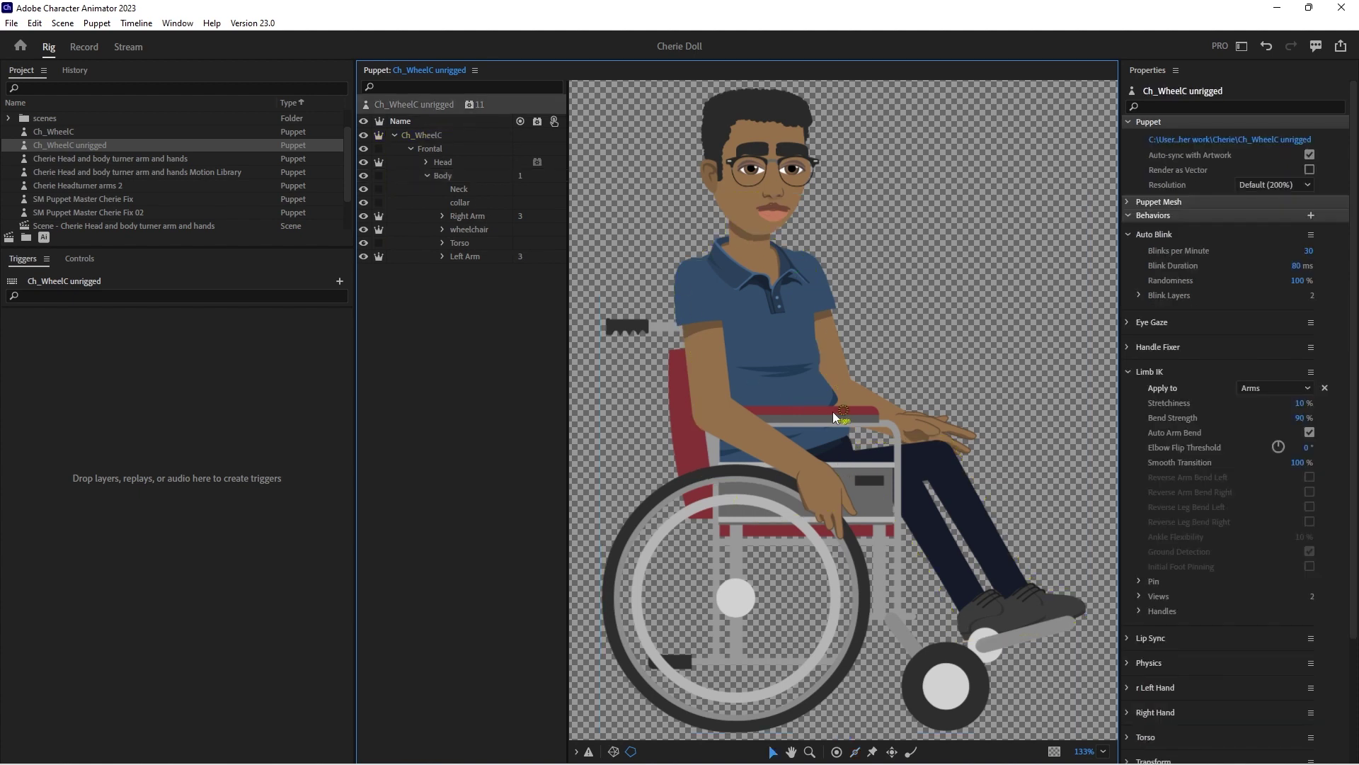
pyautogui.moveTo(842, 412); pyautogui.dragTo(804, 619)
# Draw a horizontal stick across the wheelchair and mark its handle Fixed
pyautogui.click(424, 135)
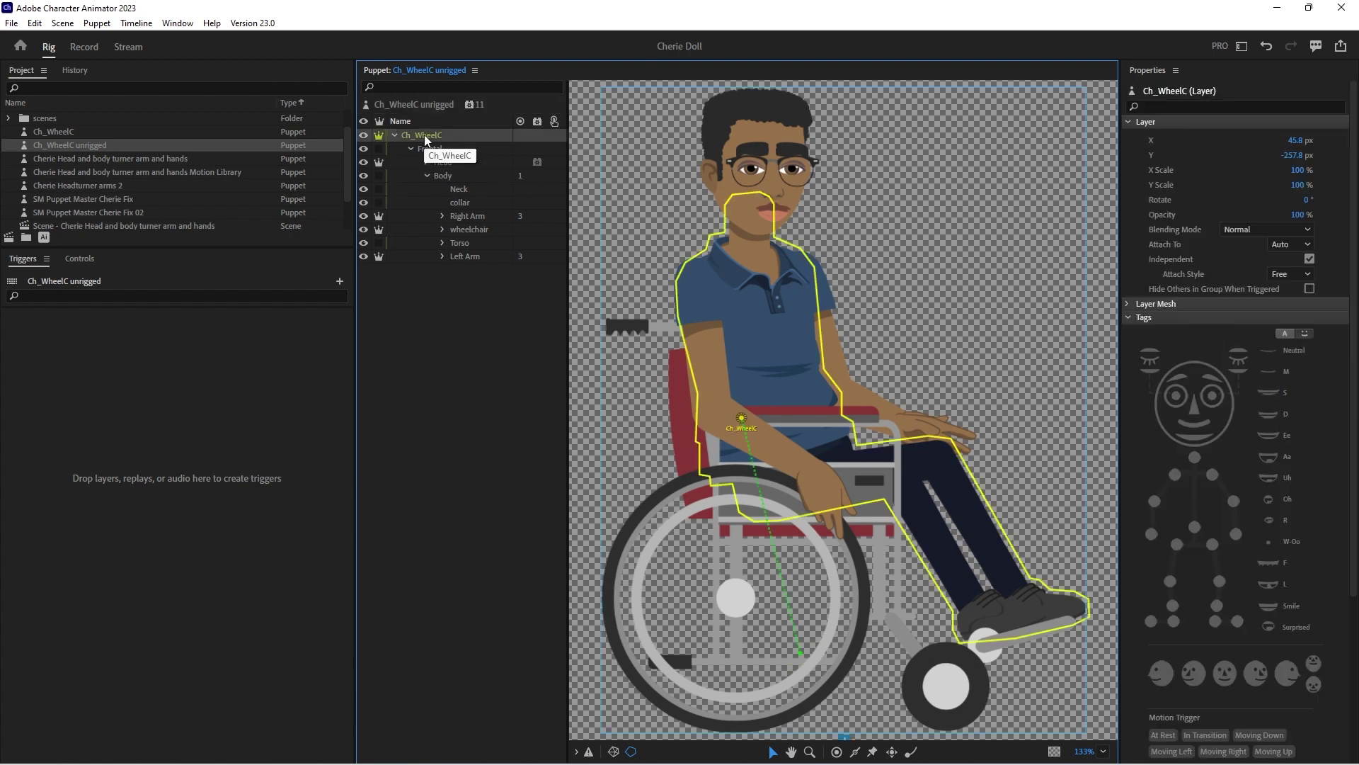
pyautogui.press('d')
pyautogui.moveTo(683, 466); pyautogui.dragTo(907, 468)
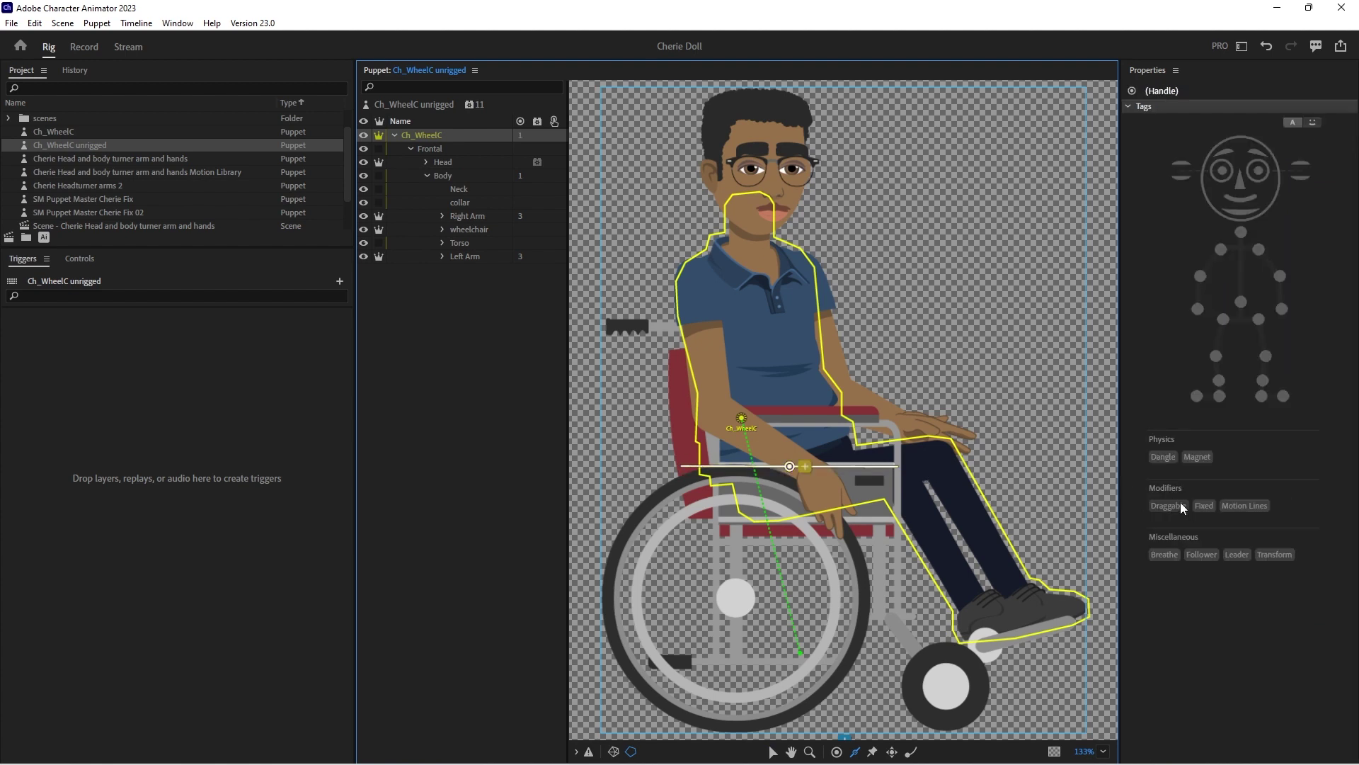
pyautogui.click(1205, 504)
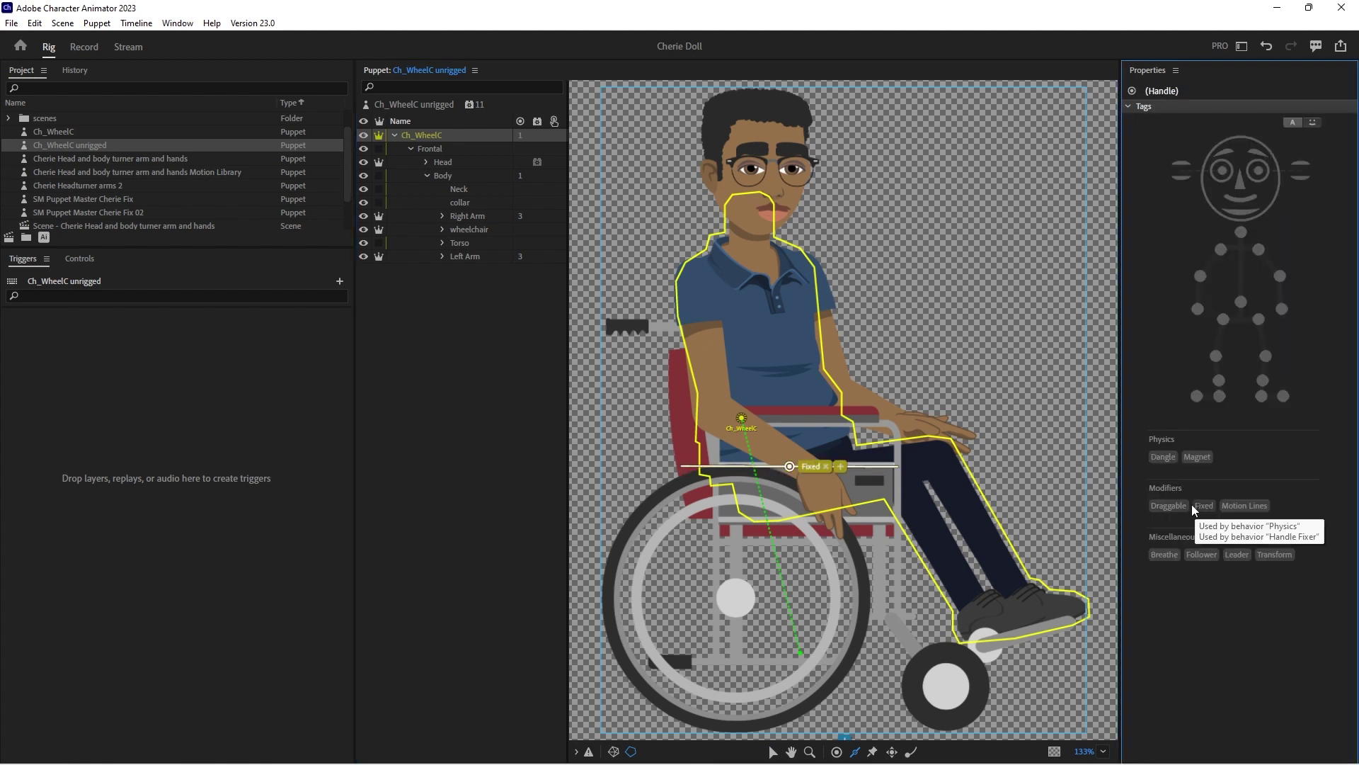
# Move the wheelchair layer's origin so it attaches to the body, then create a new scene
pyautogui.click(466, 231)
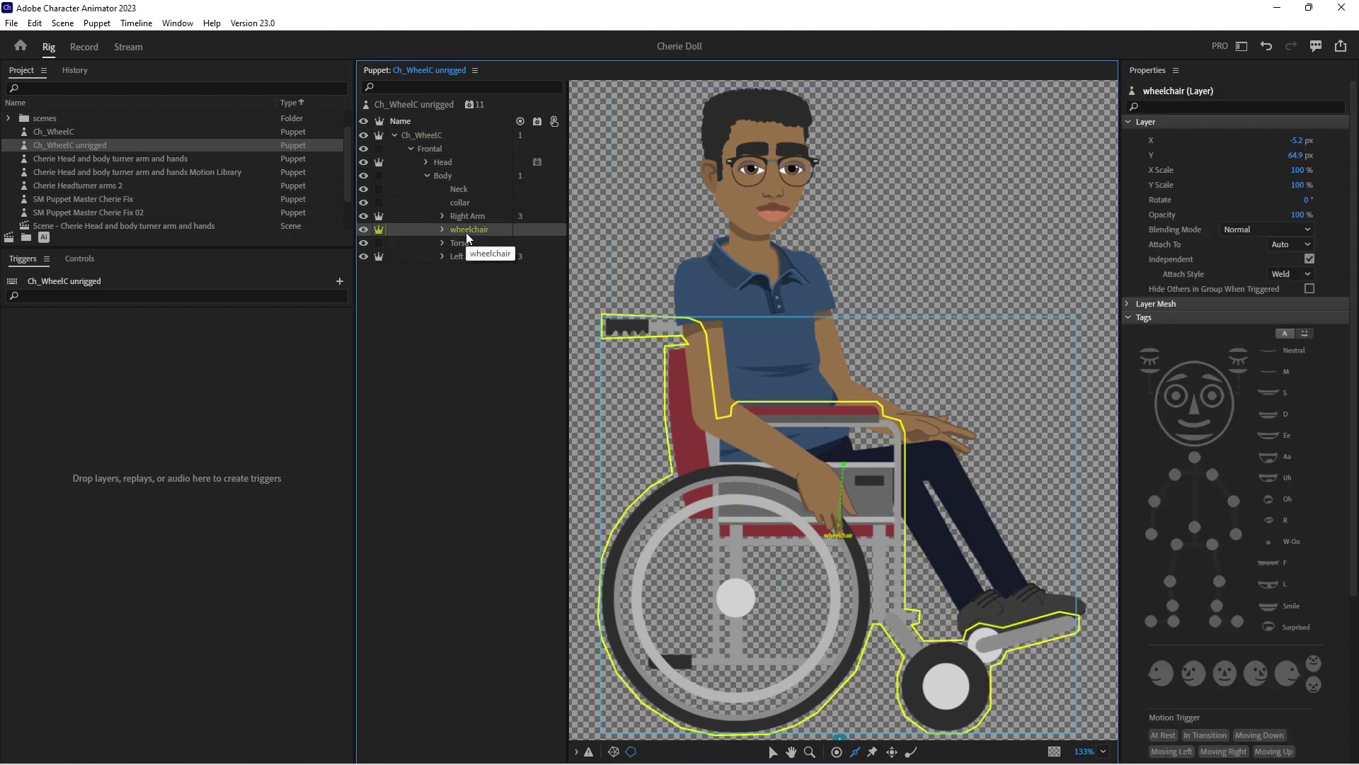
pyautogui.press('v')
pyautogui.moveTo(841, 530); pyautogui.dragTo(795, 510)
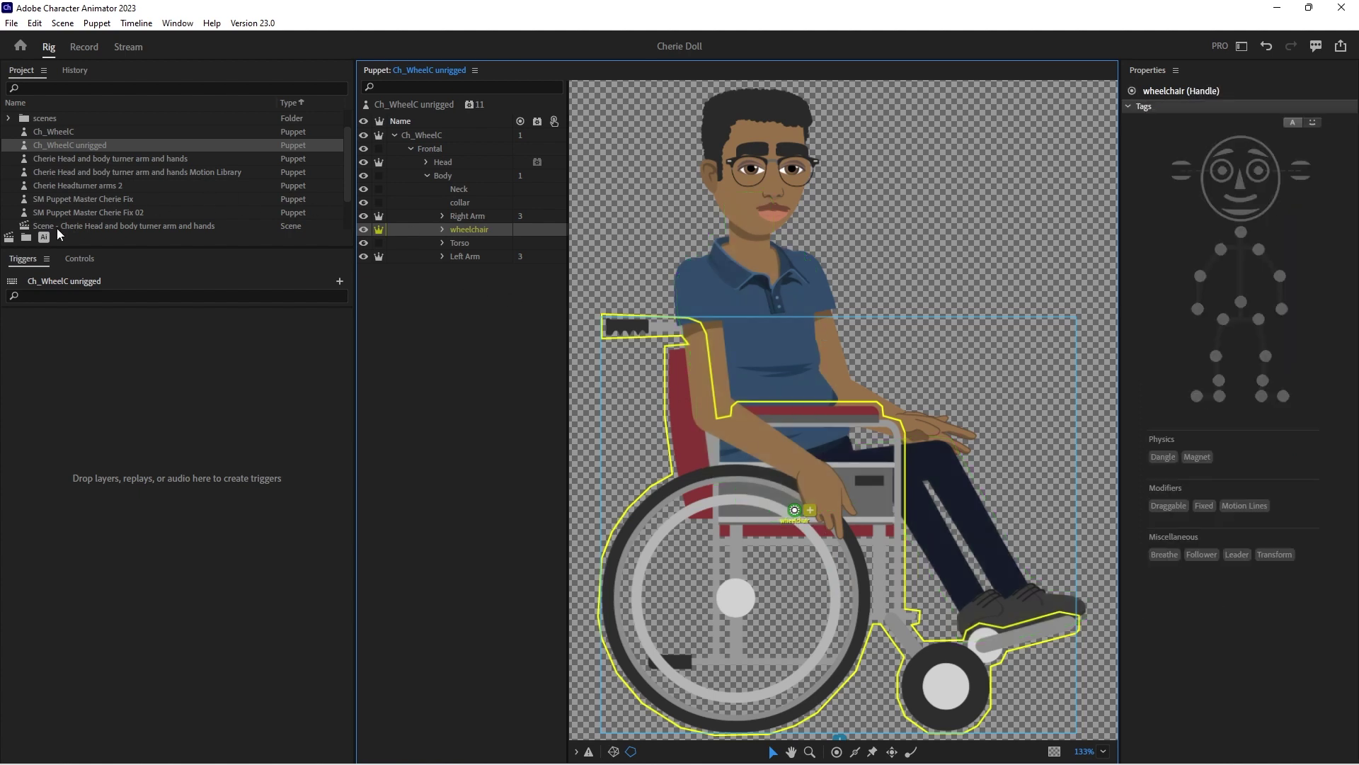
pyautogui.click(9, 237)
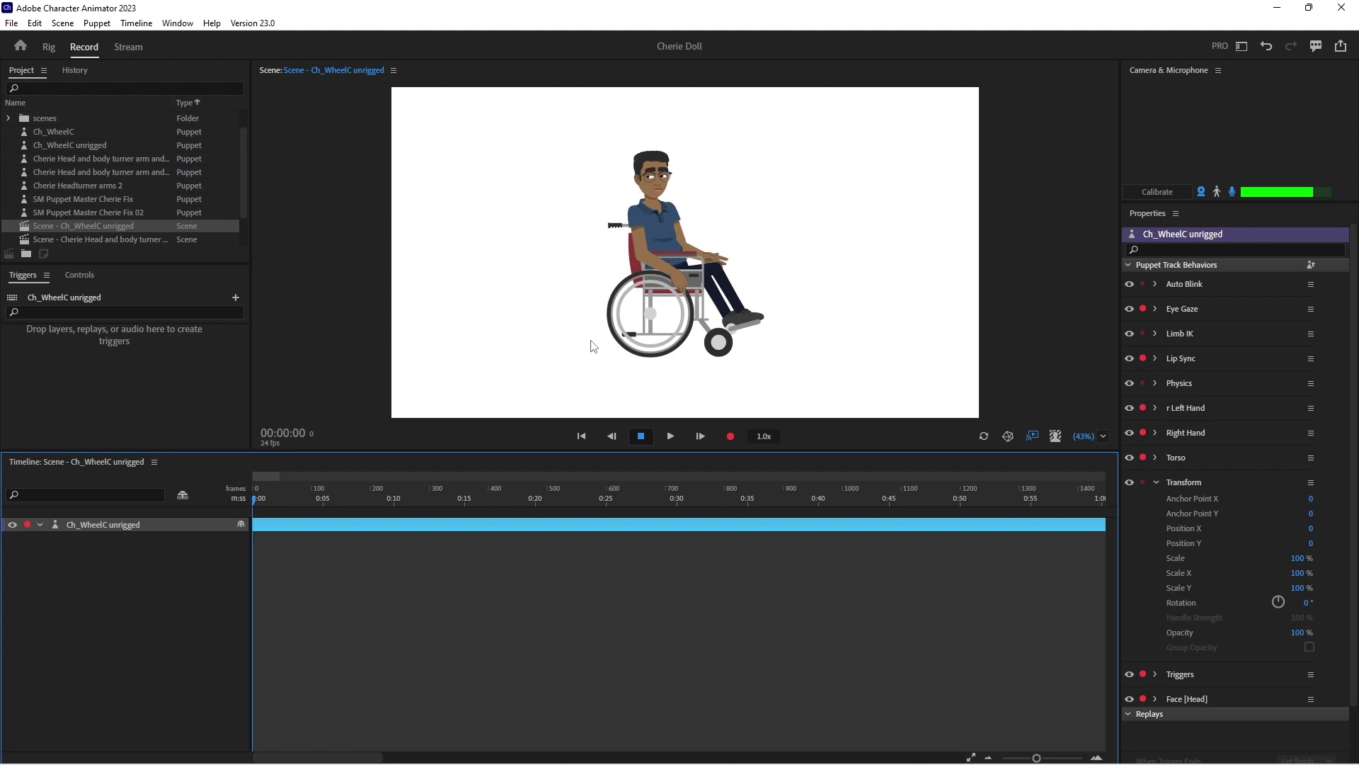
# Test-drag the puppet's arm in the scene, calibrate the camera, and expand the Torso settings
pyautogui.click(690, 271)
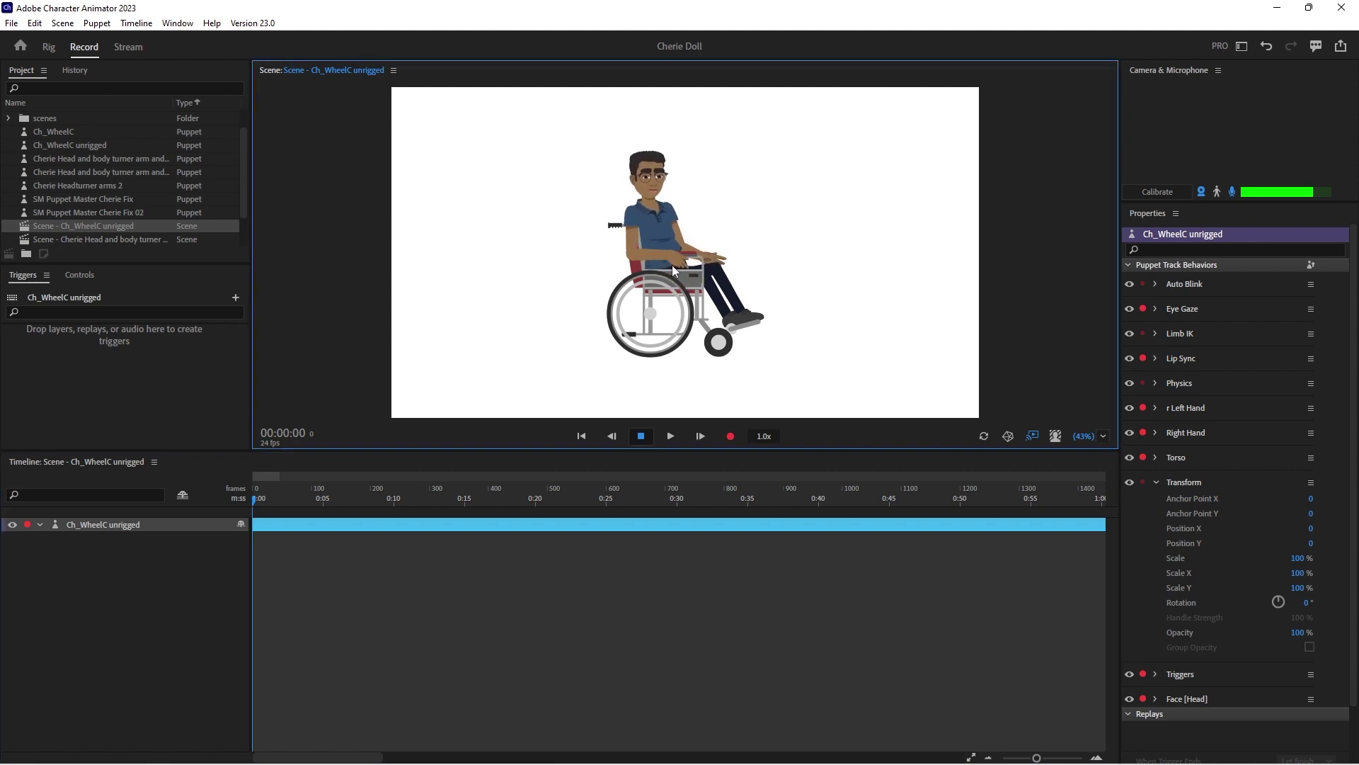
pyautogui.moveTo(672, 264); pyautogui.dragTo(733, 251)
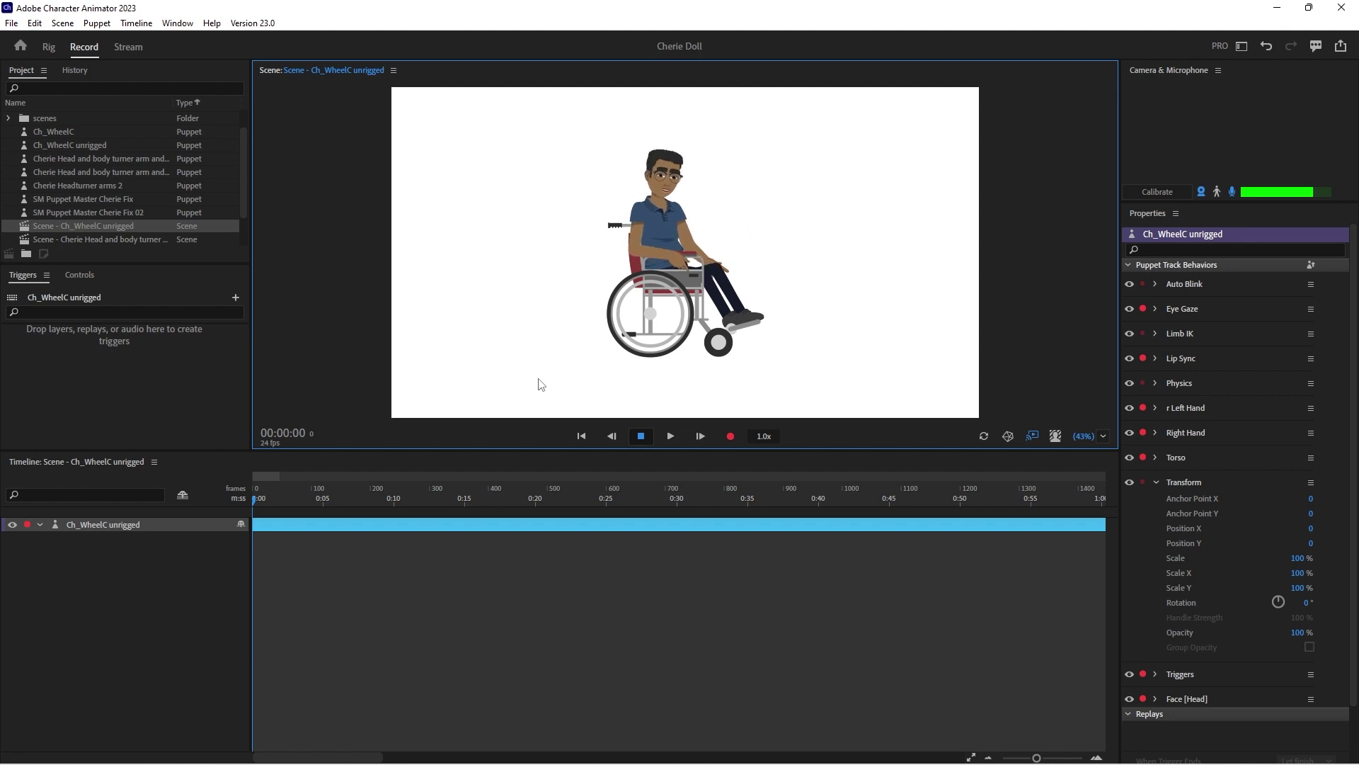
pyautogui.click(1158, 485)
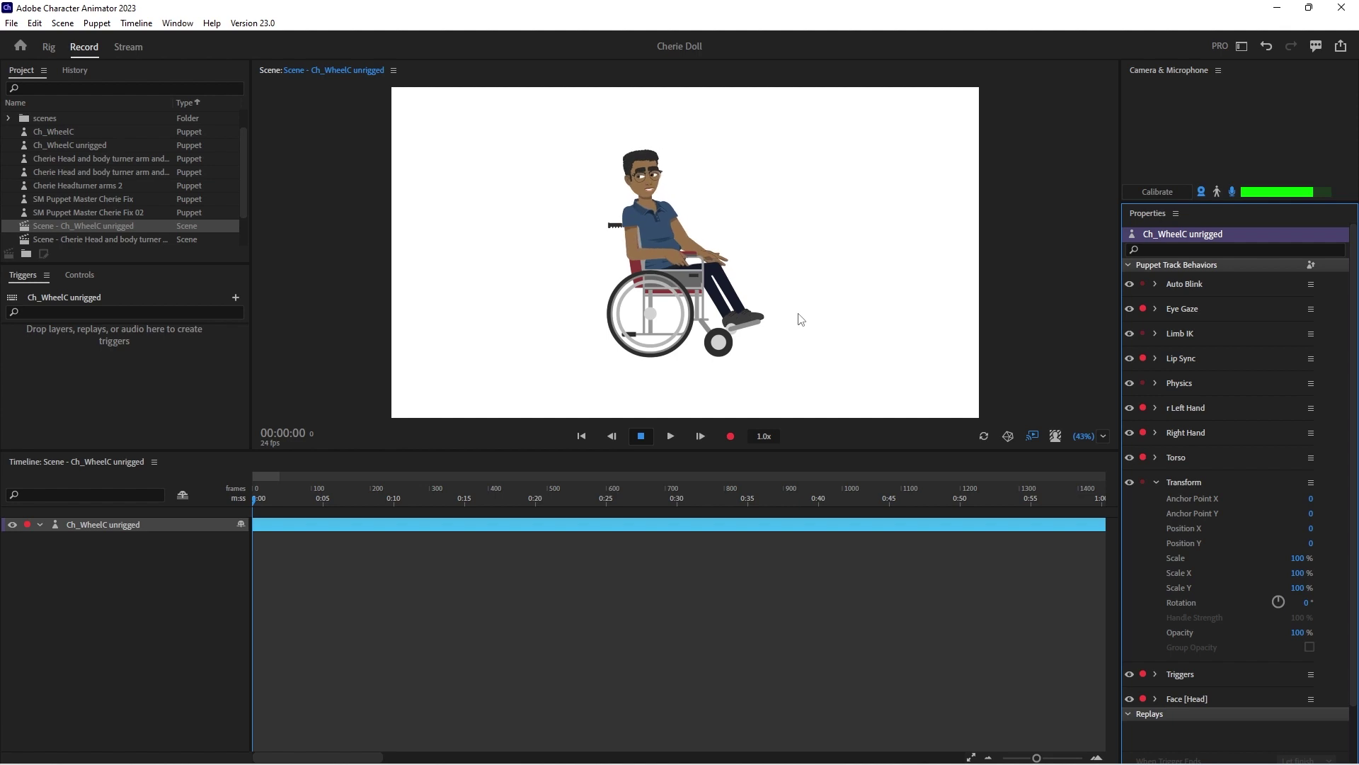
pyautogui.click(1164, 193)
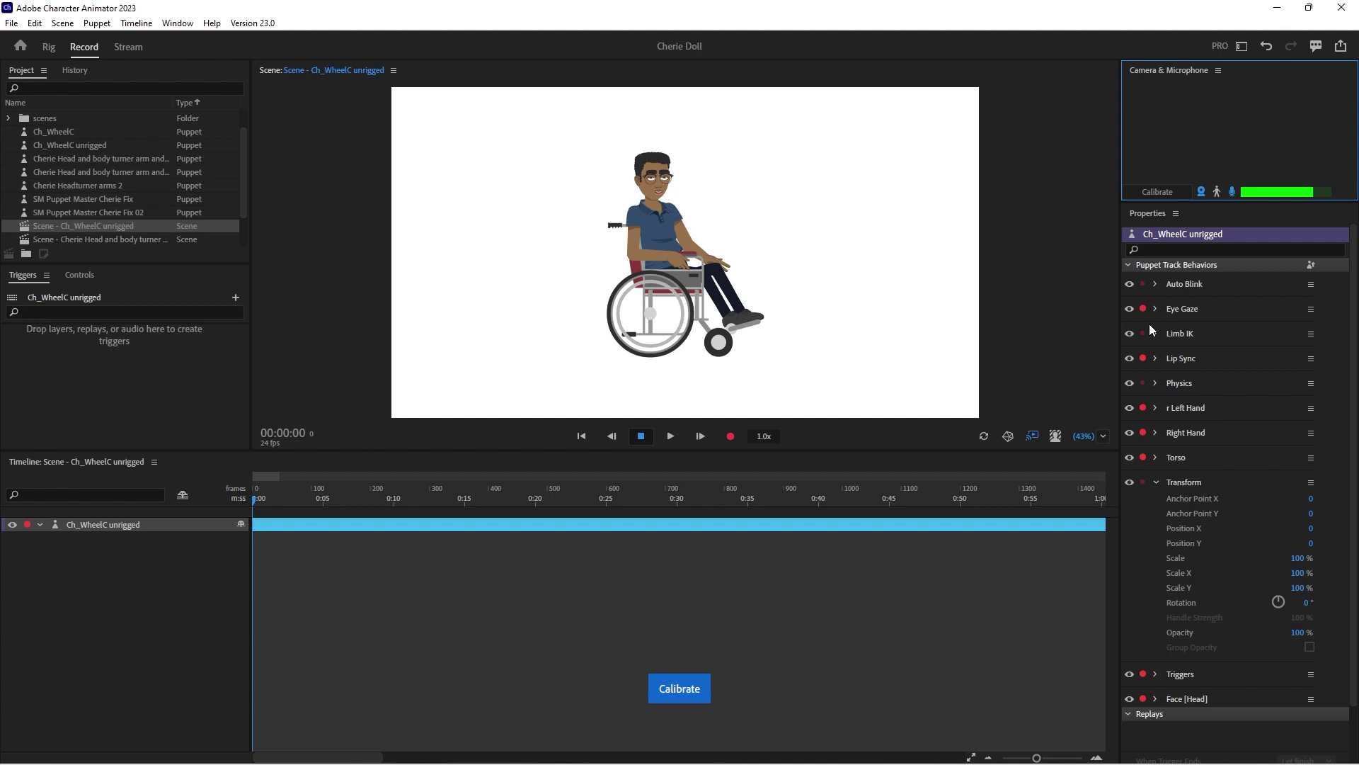
pyautogui.click(1161, 458)
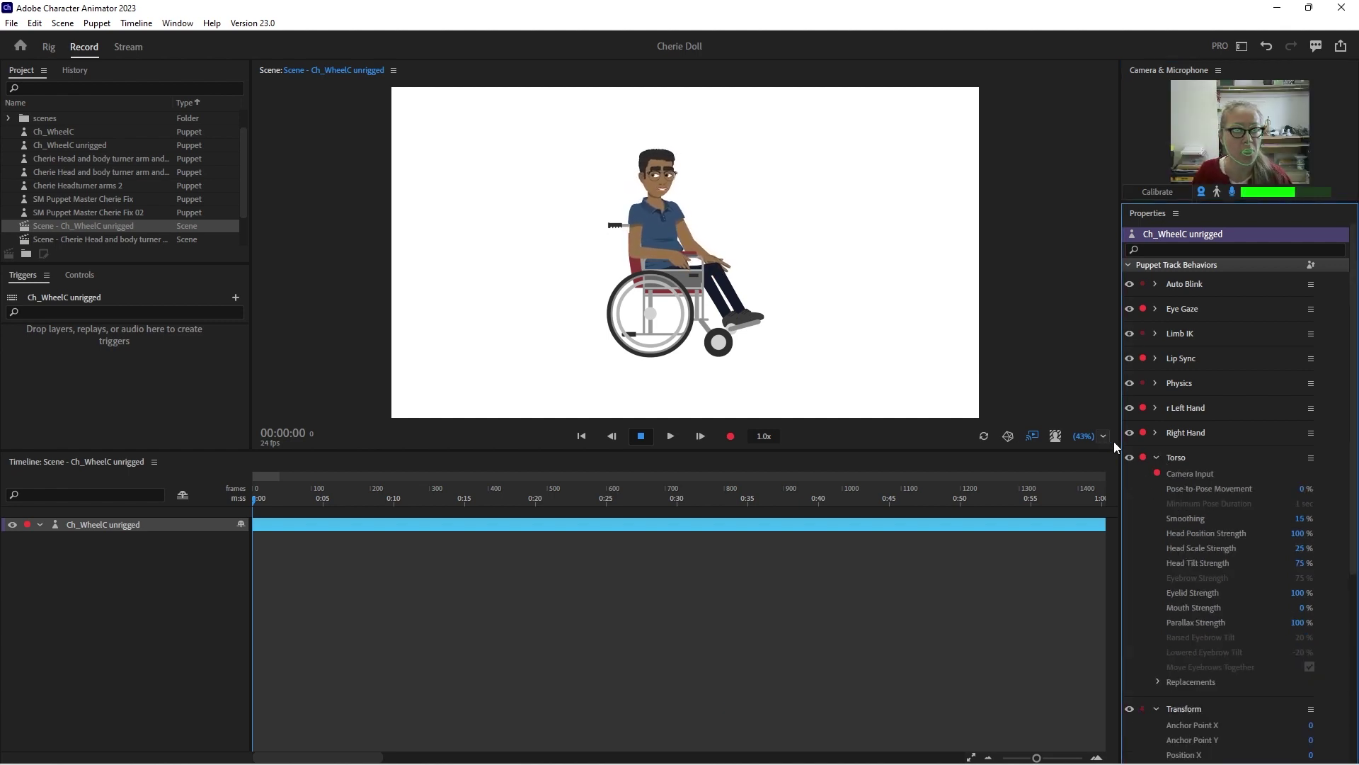
# Enter 0 for Torso's Head Position and Head Scale strengths and 30 for Head Tilt, then collapse Torso
pyautogui.click(1298, 534)
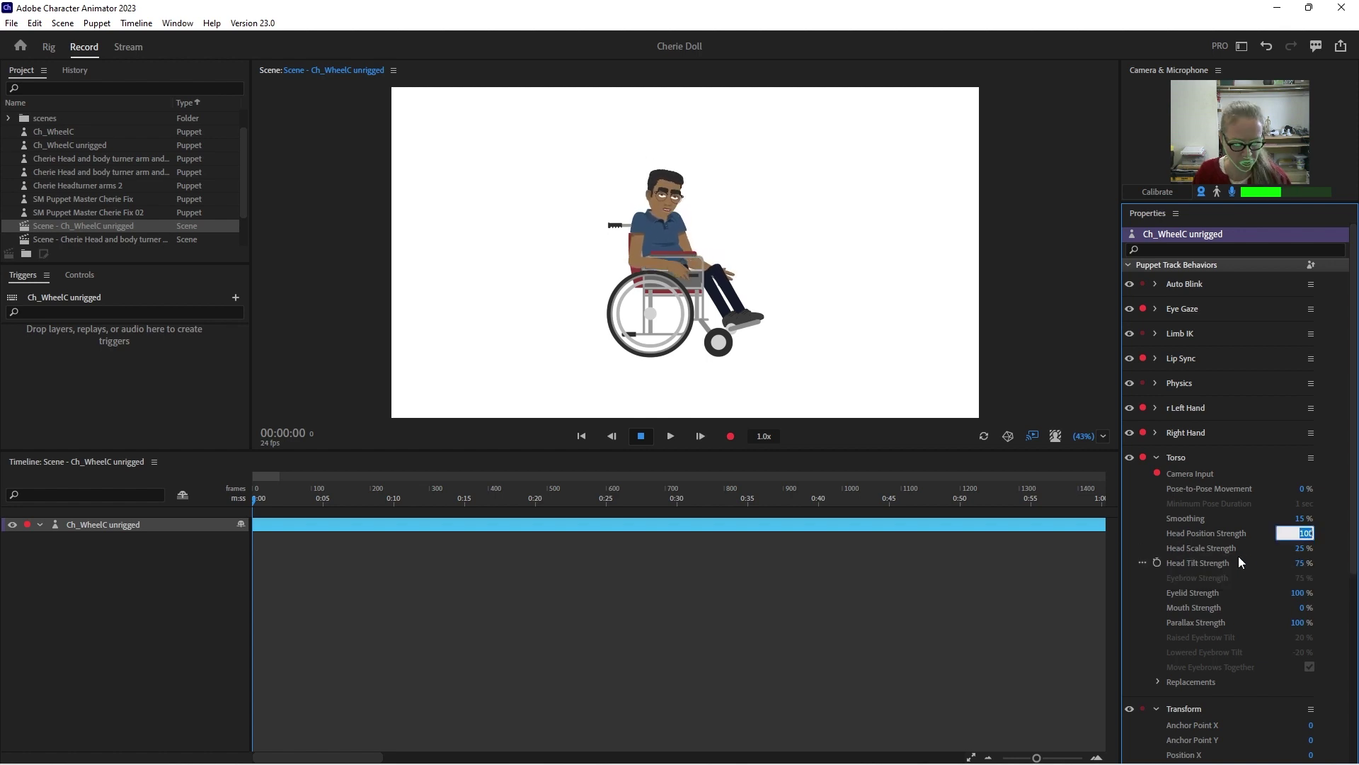
pyautogui.write('0')
pyautogui.press('Return')
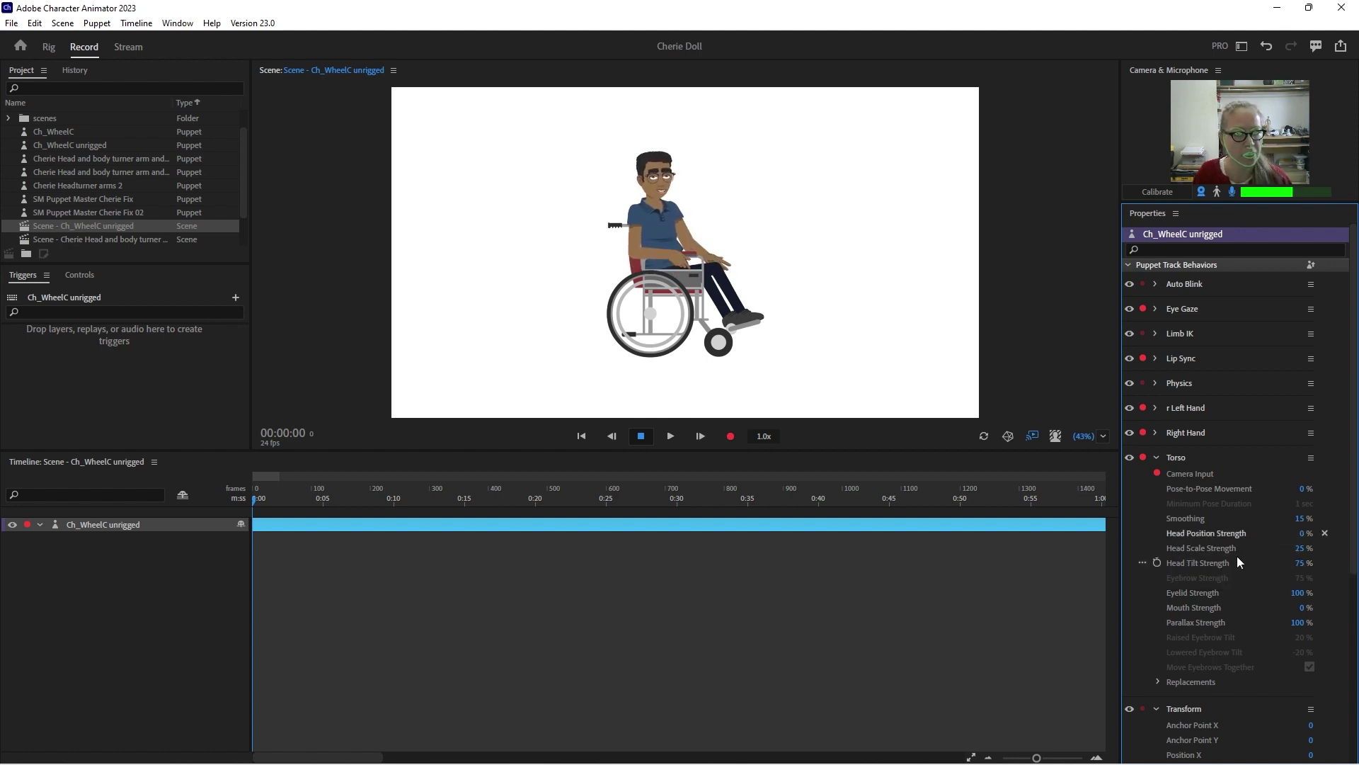
pyautogui.click(1302, 549)
pyautogui.write('0')
pyautogui.press('Return')
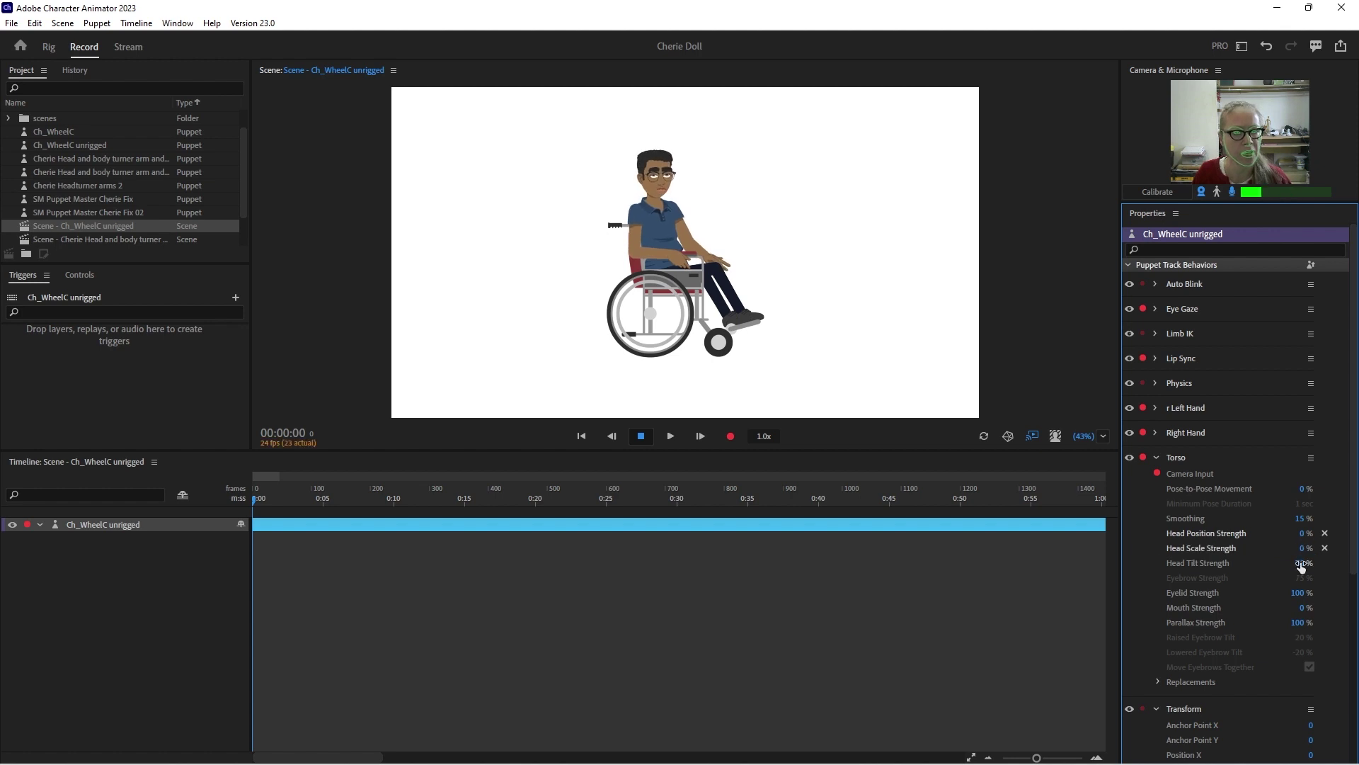
pyautogui.click(1301, 563)
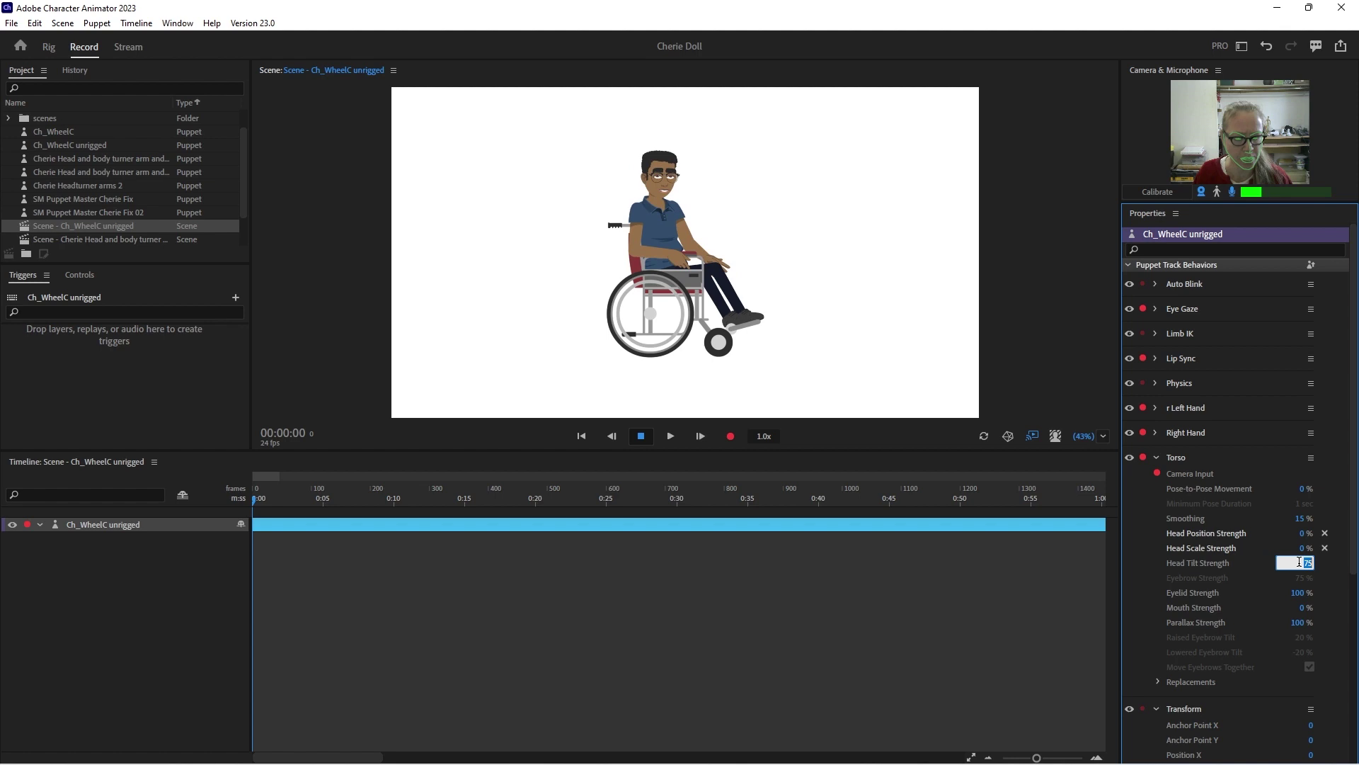
pyautogui.write('30')
pyautogui.press('Return')
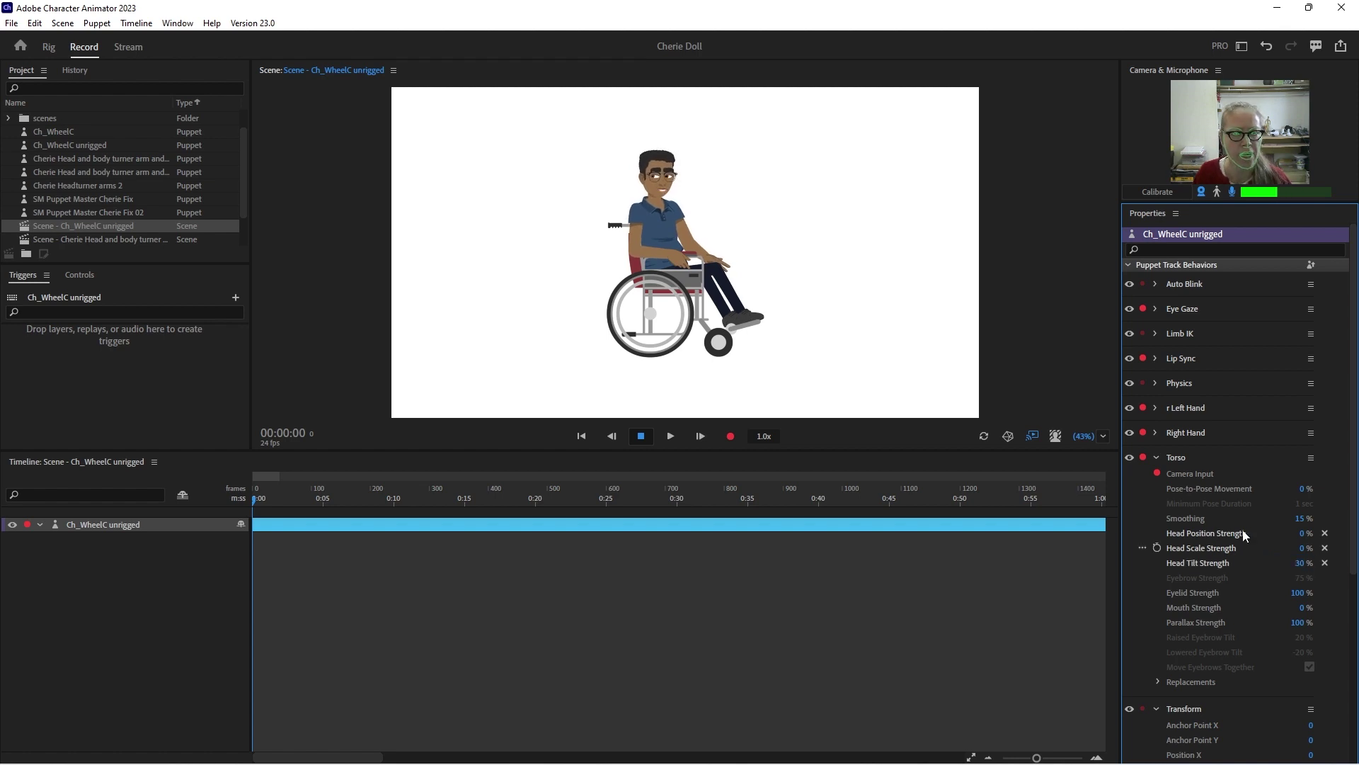
pyautogui.click(1157, 458)
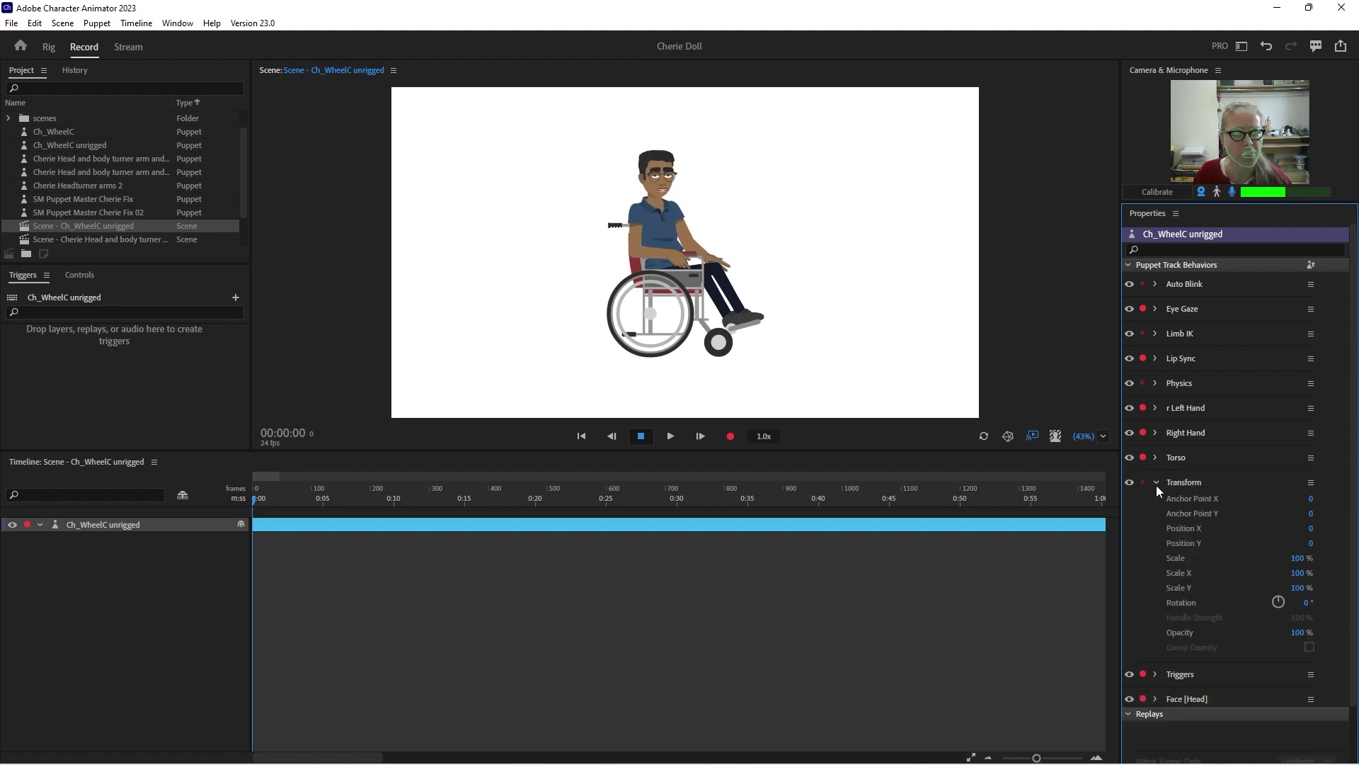
# Set Face [Head] Head Position Strength and Head Scale Strength to 0, keeping Head Tilt at 75%
pyautogui.click(1156, 532)
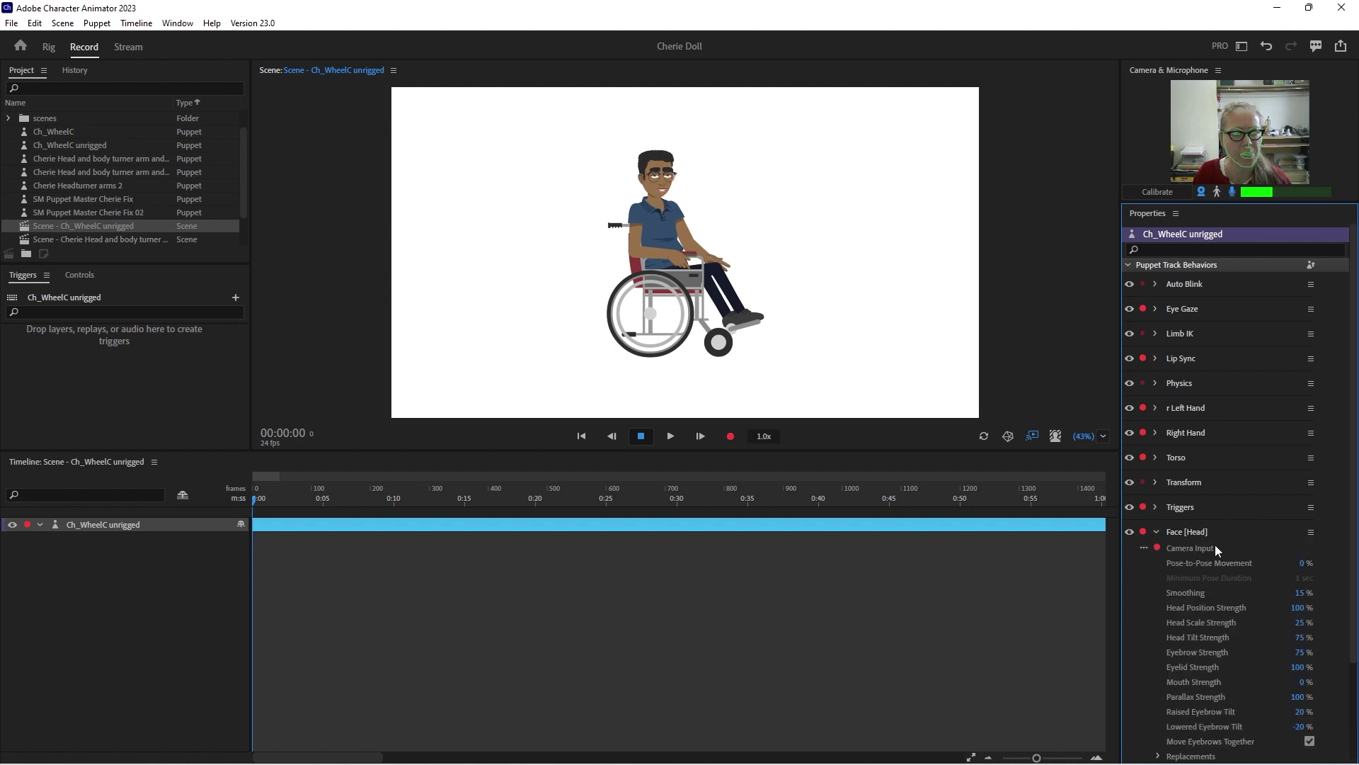
pyautogui.click(1297, 609)
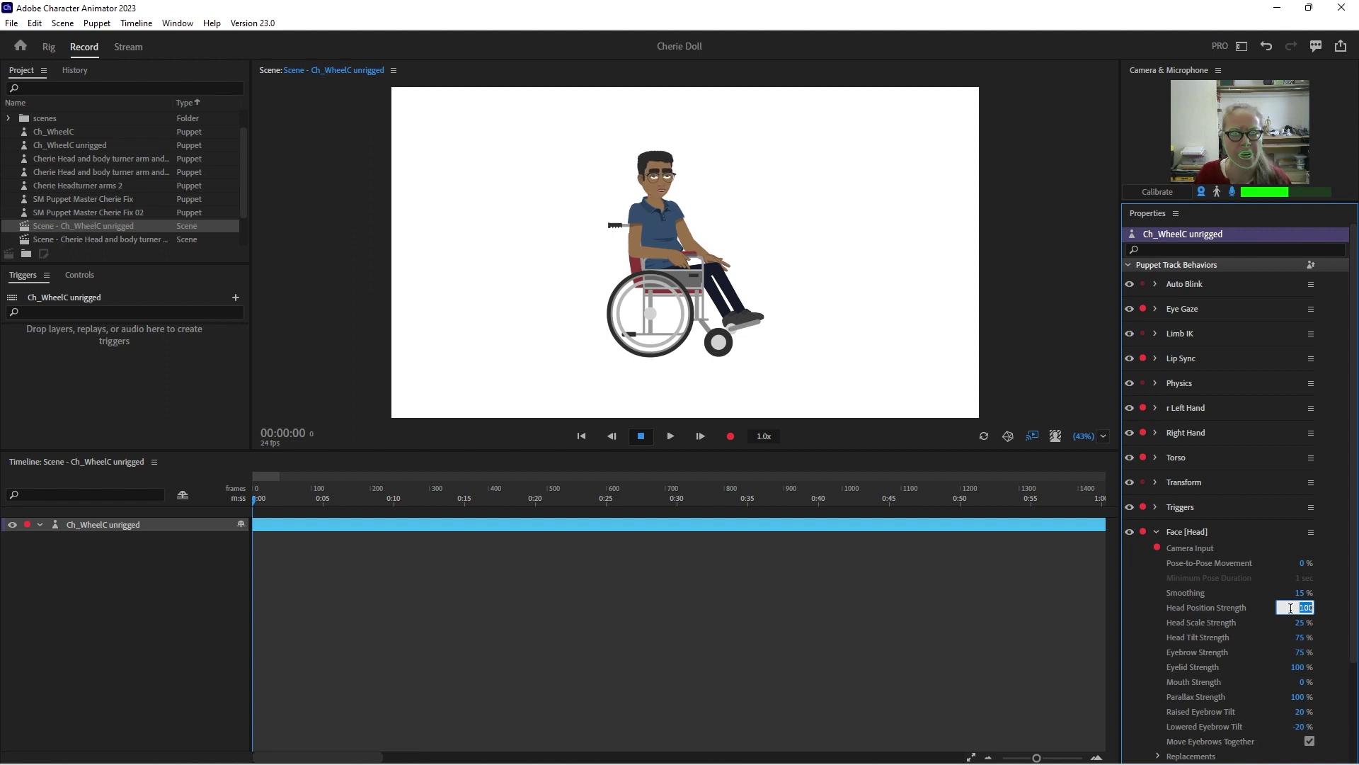
pyautogui.write('0')
pyautogui.press('Return')
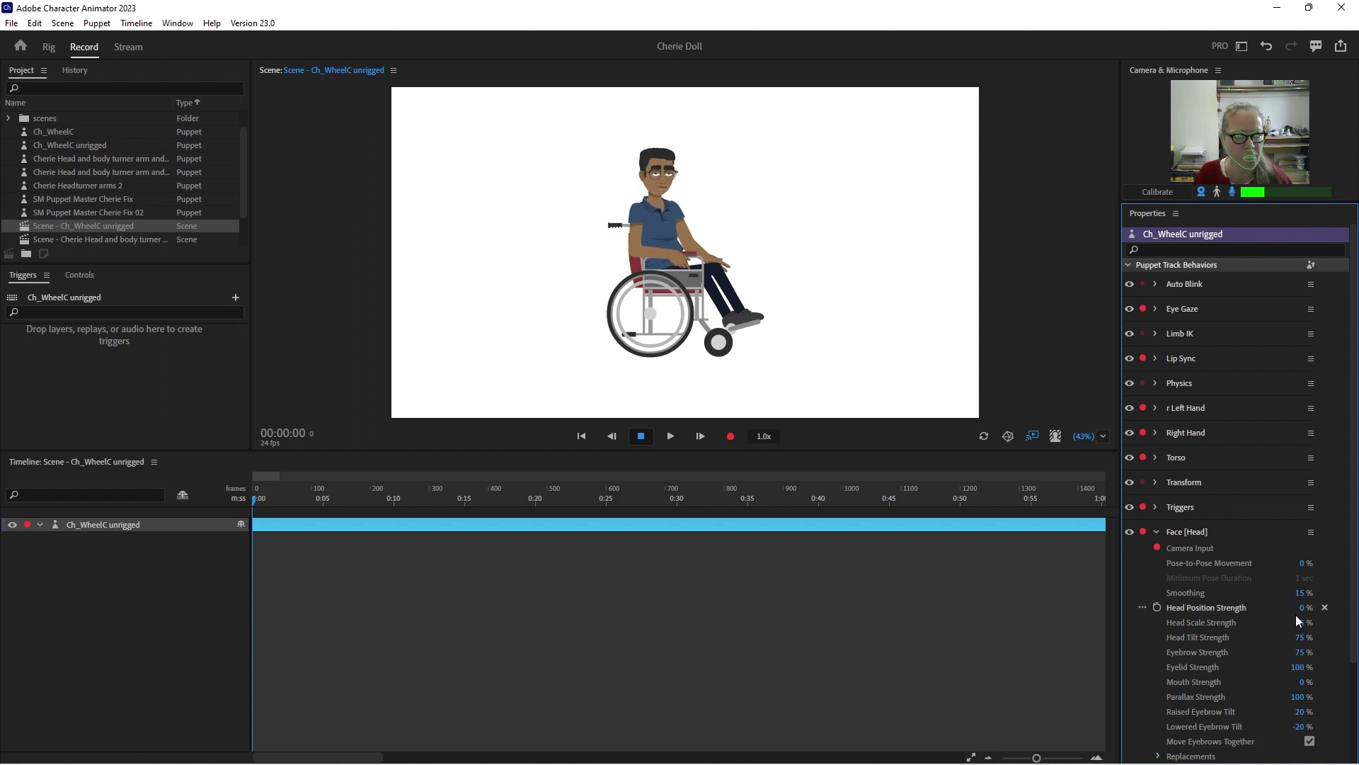
pyautogui.click(1298, 622)
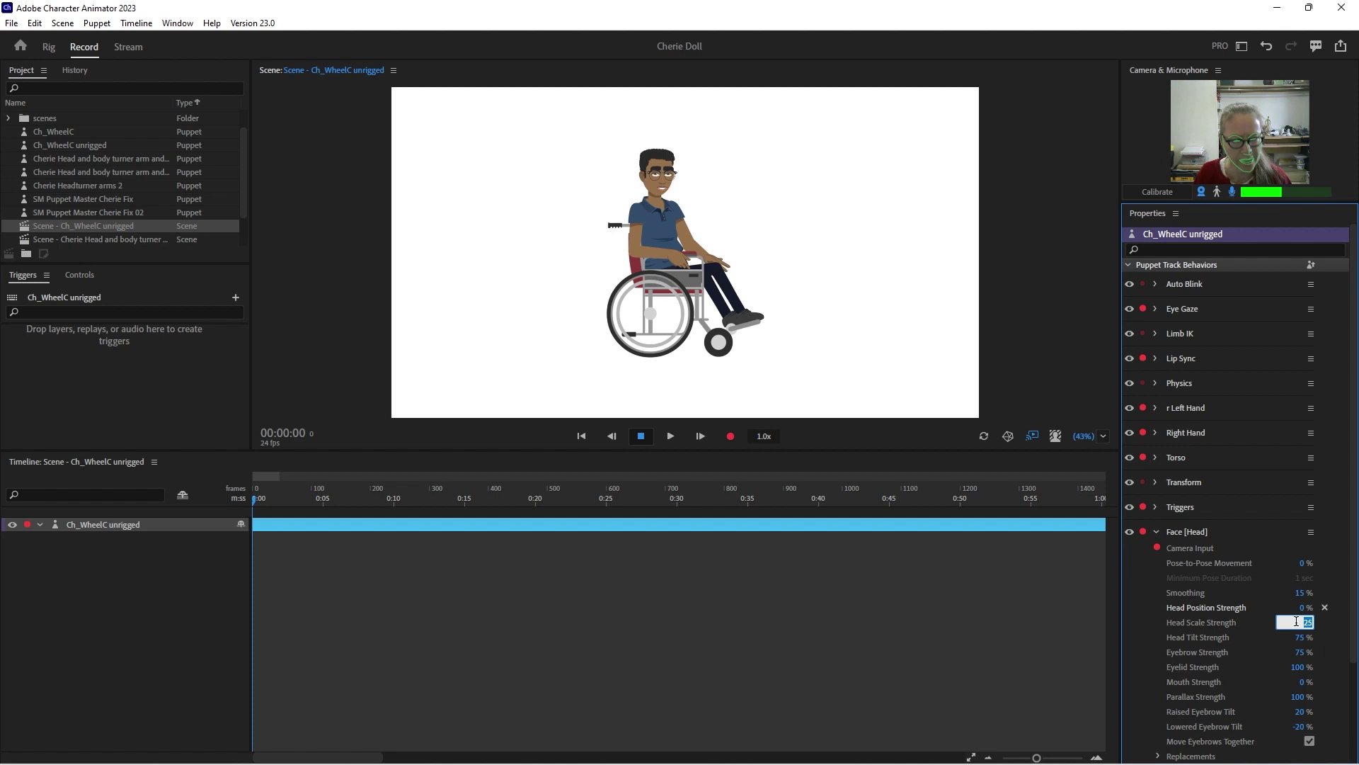
pyautogui.write('0')
pyautogui.press('Return')
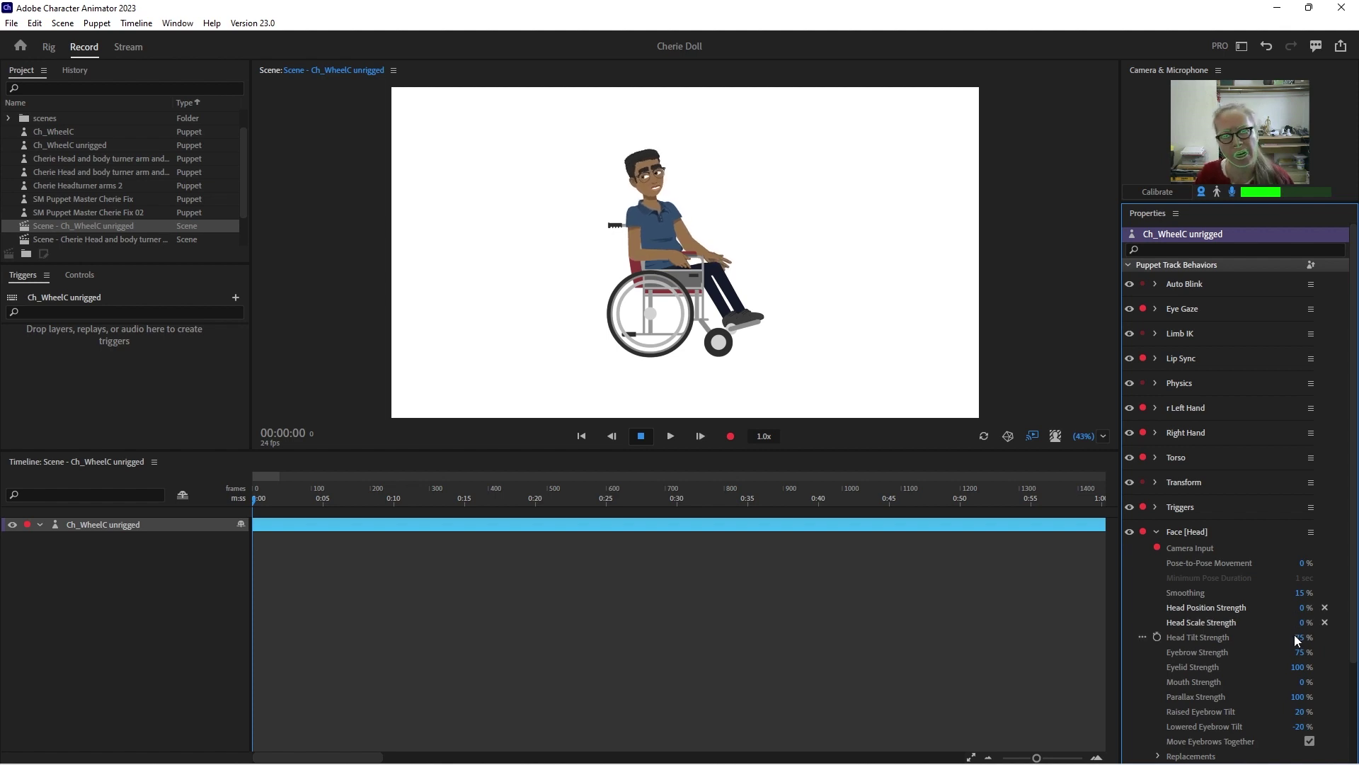
pyautogui.click(729, 286)
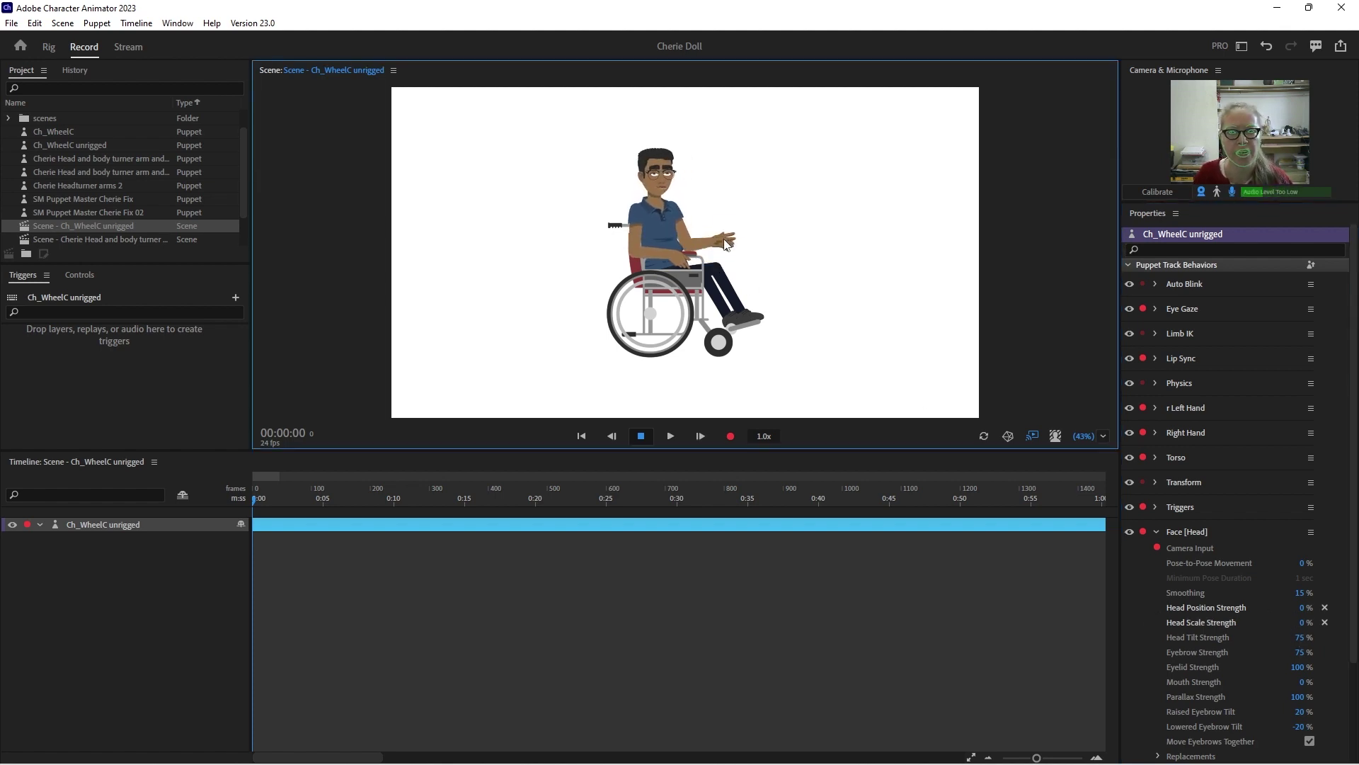